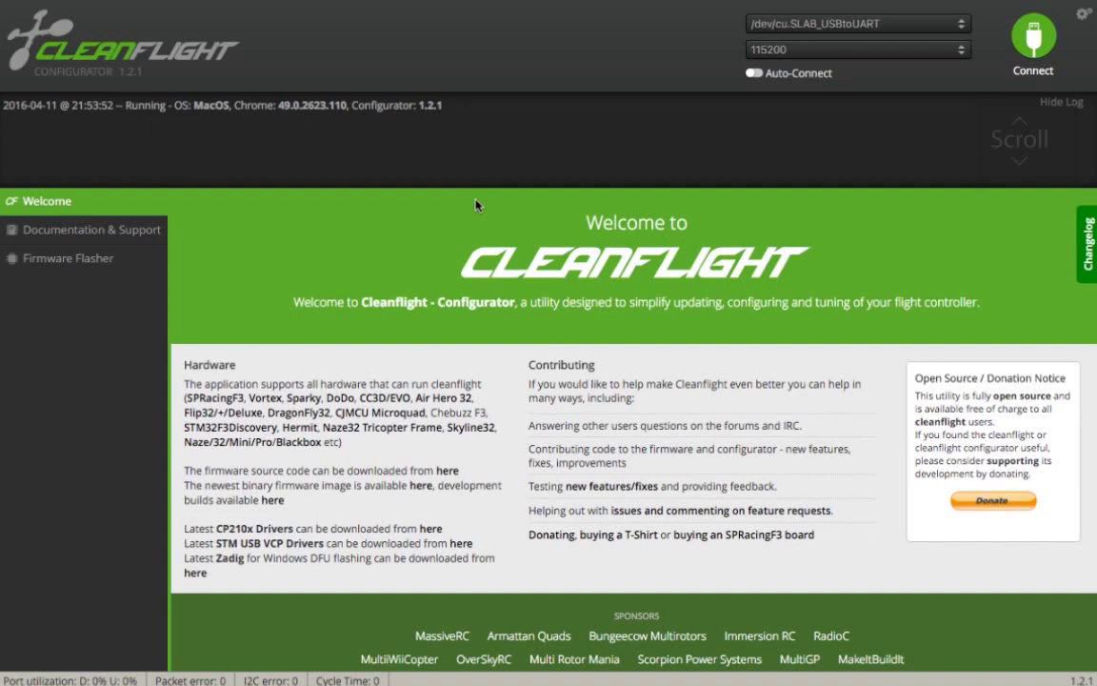
Load the 1.12.1 NAZE 2016-4-10 18:18 (stable) firmware from the online releases in the Firmware Flasher.
click(94, 271)
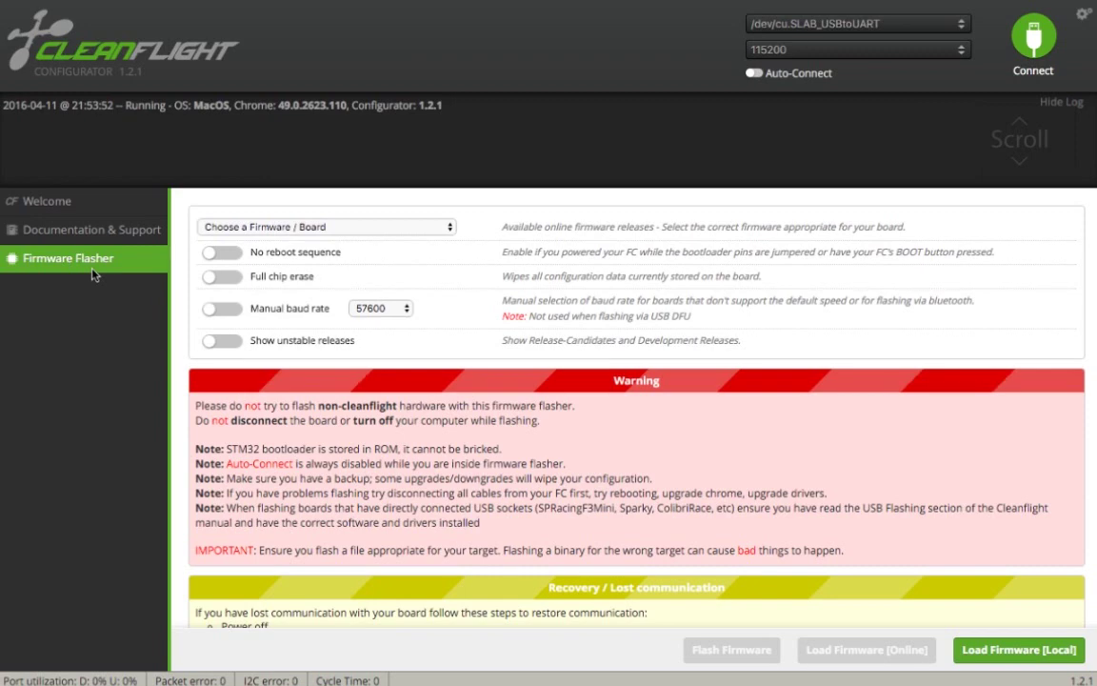
click(304, 227)
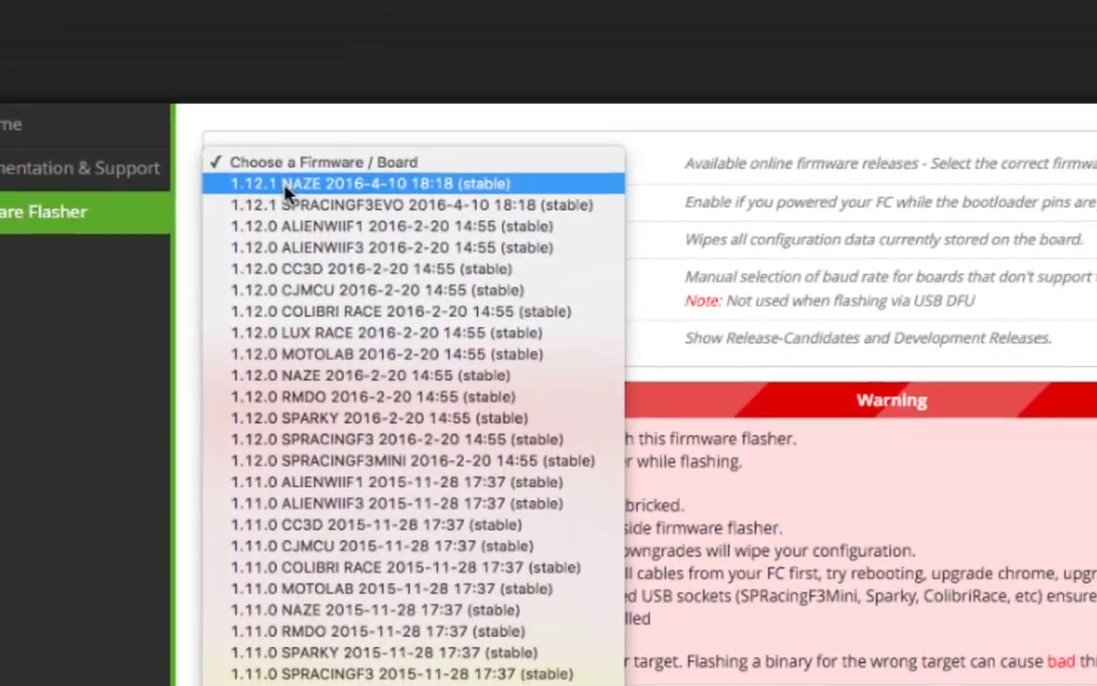
click(286, 186)
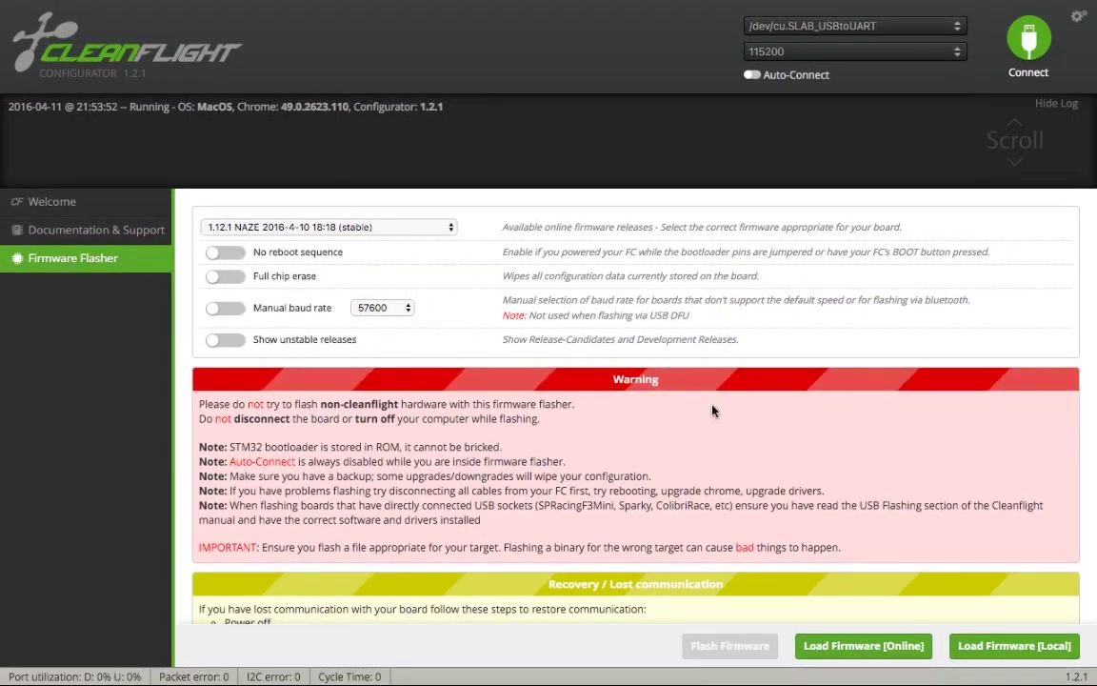
scroll(640, 364, down, 5)
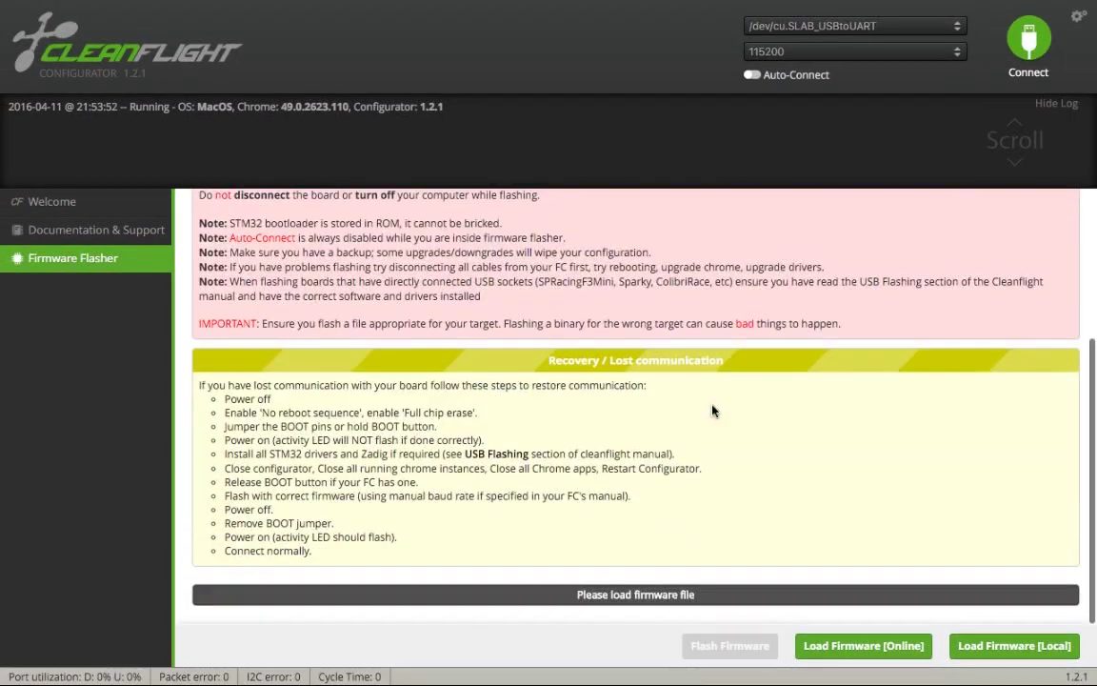
click(870, 646)
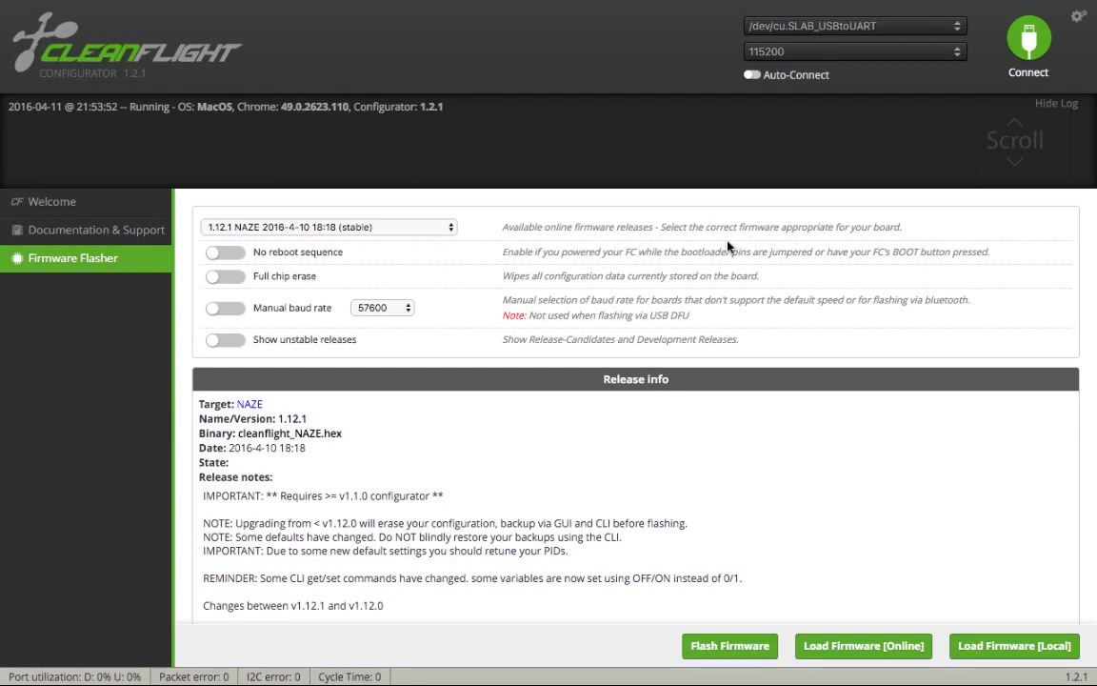
Flash the loaded NAZE firmware onto the flight controller.
scroll(743, 611, down, 10)
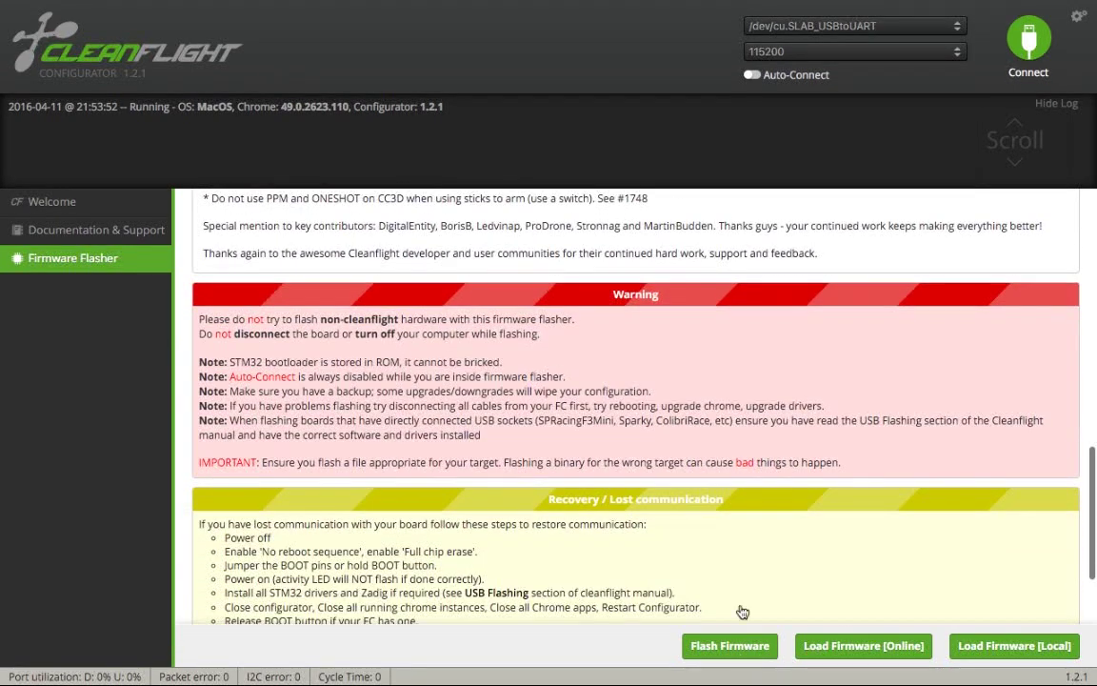
scroll(657, 526, down, 3)
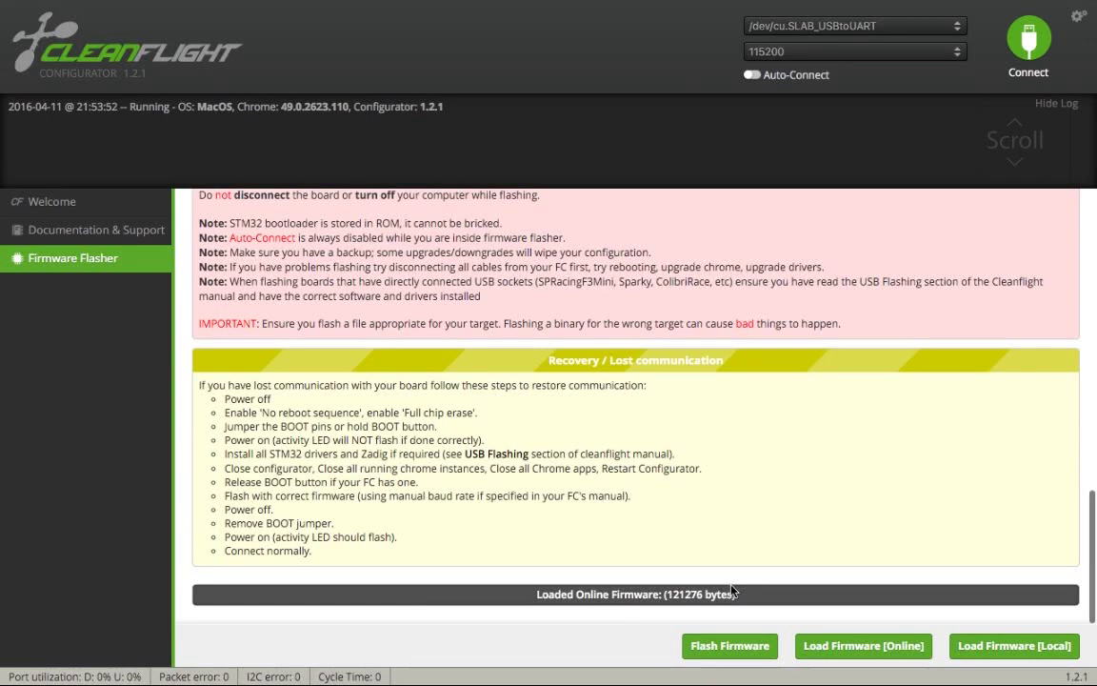
click(737, 648)
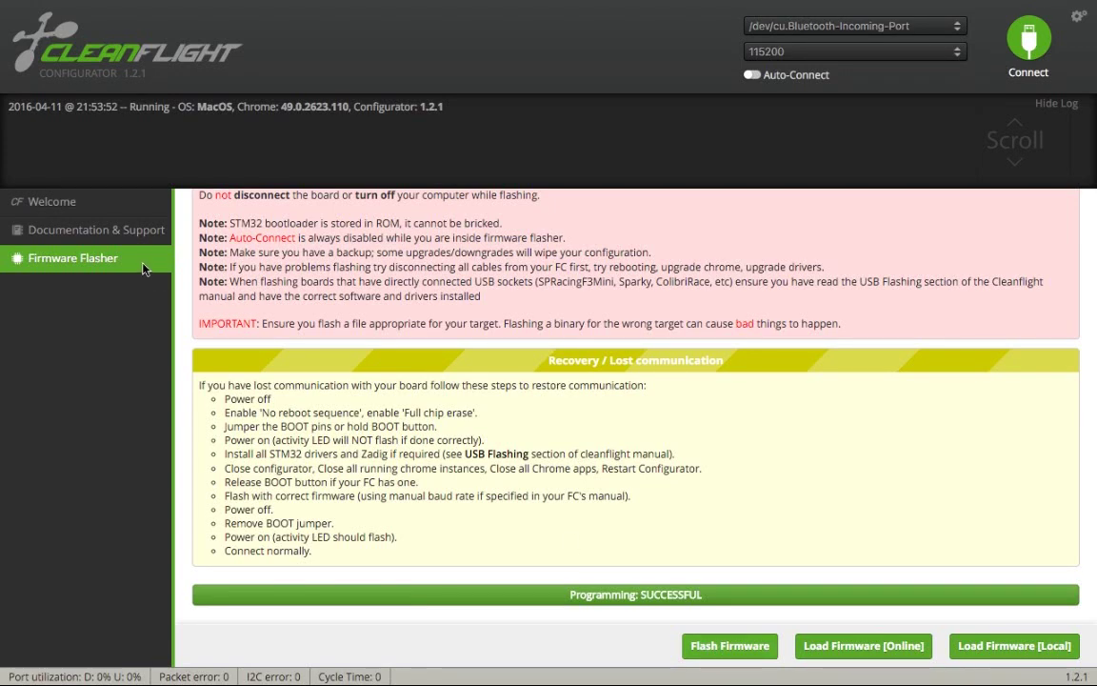
Connect to the flight controller through the SLAB_USBtoUART port at 115200 and calibrate its accelerometer.
click(74, 207)
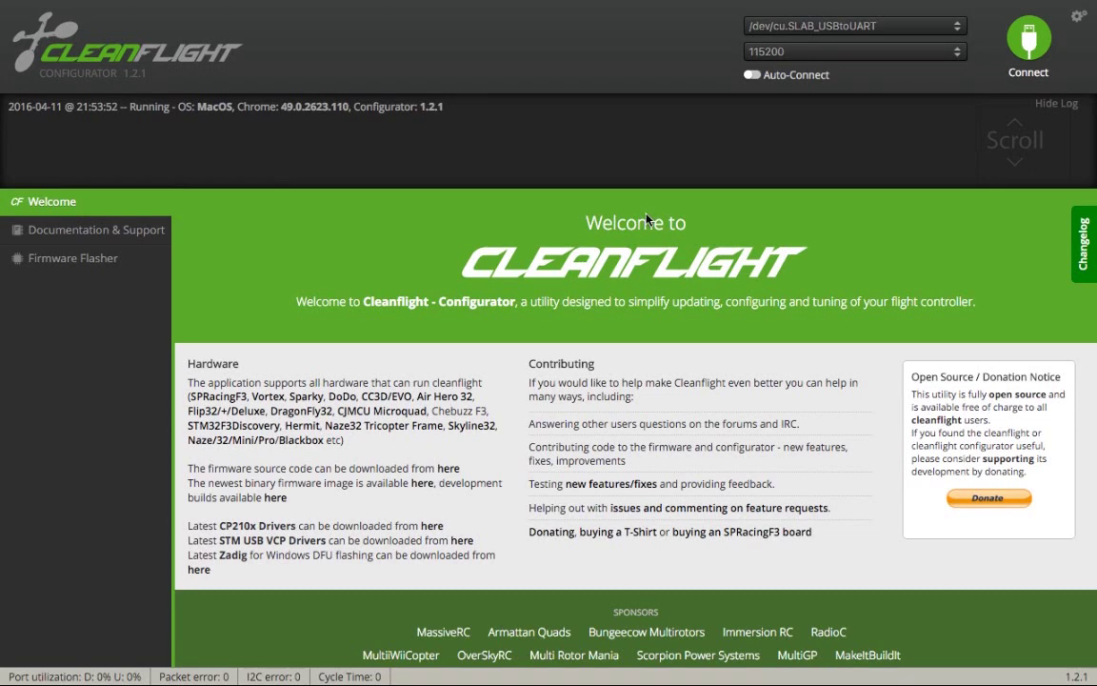
click(1040, 47)
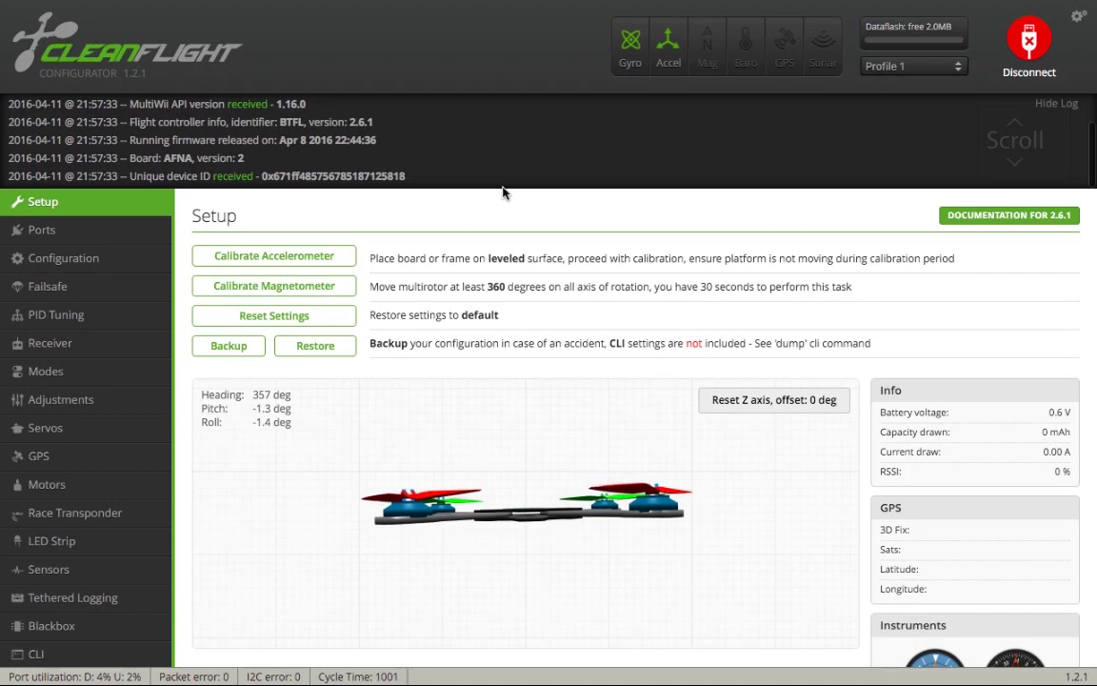
click(320, 258)
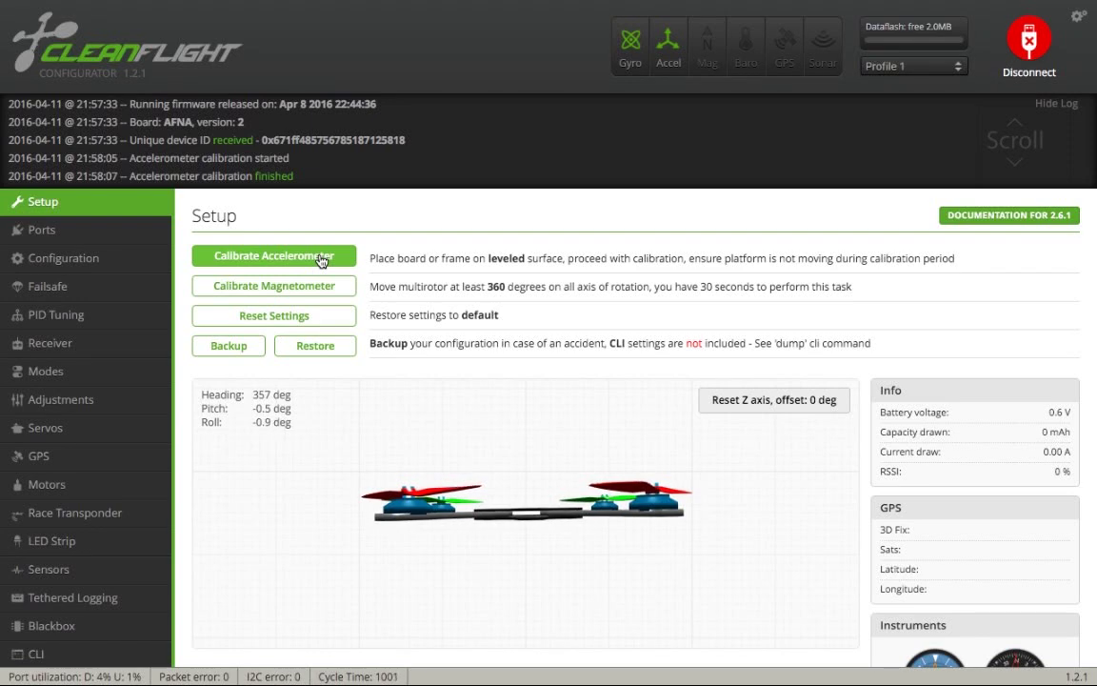
scroll(321, 261, down, 1)
click(321, 261)
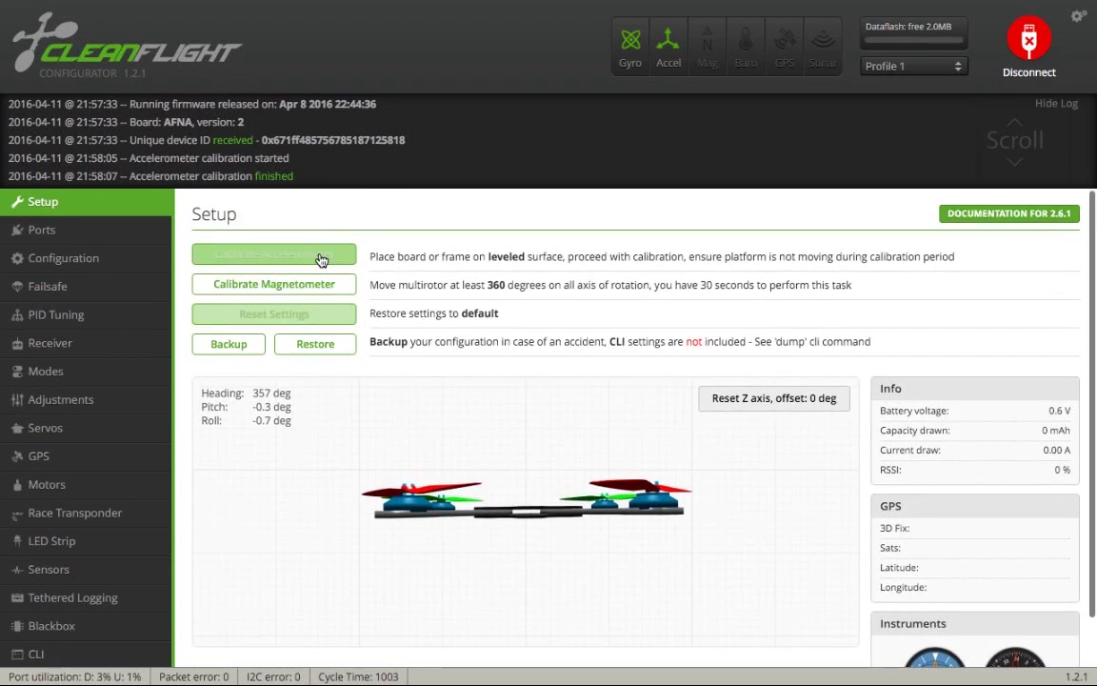
scroll(593, 475, down, 1)
scroll(593, 475, up, 1)
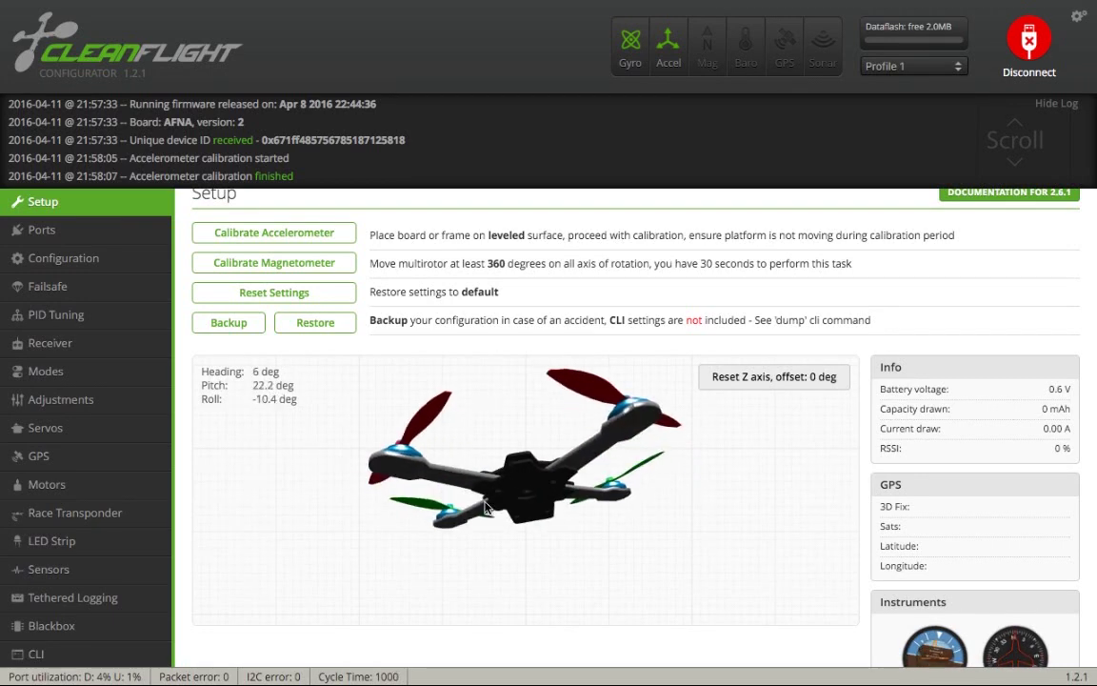
scroll(485, 508, down, 1)
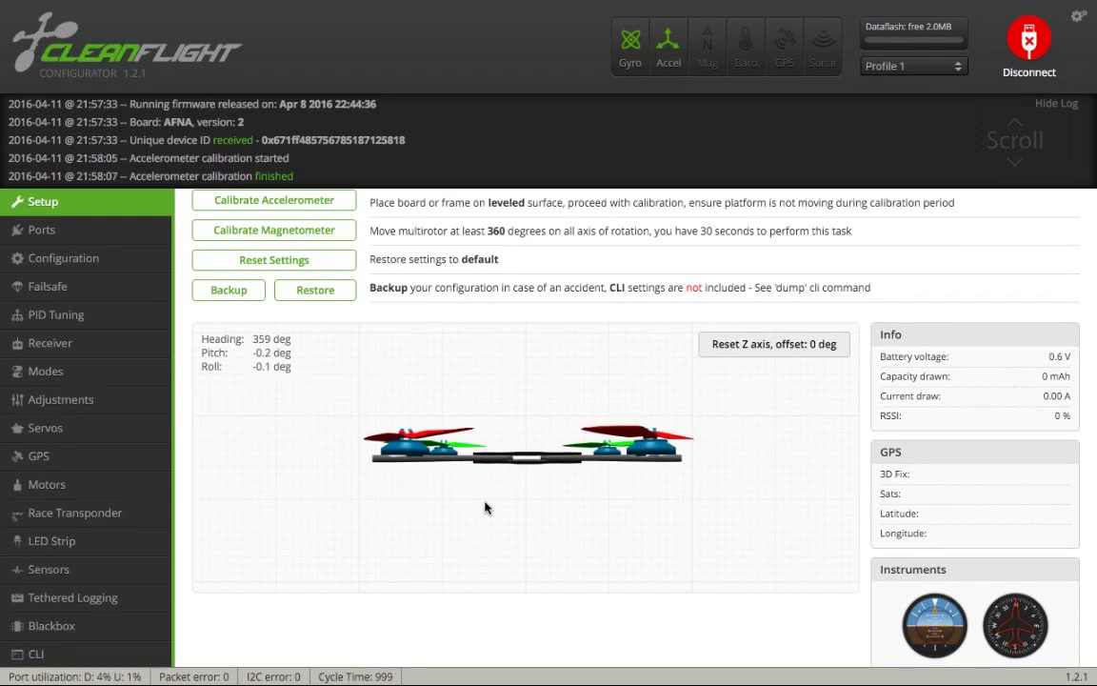
scroll(484, 508, up, 1)
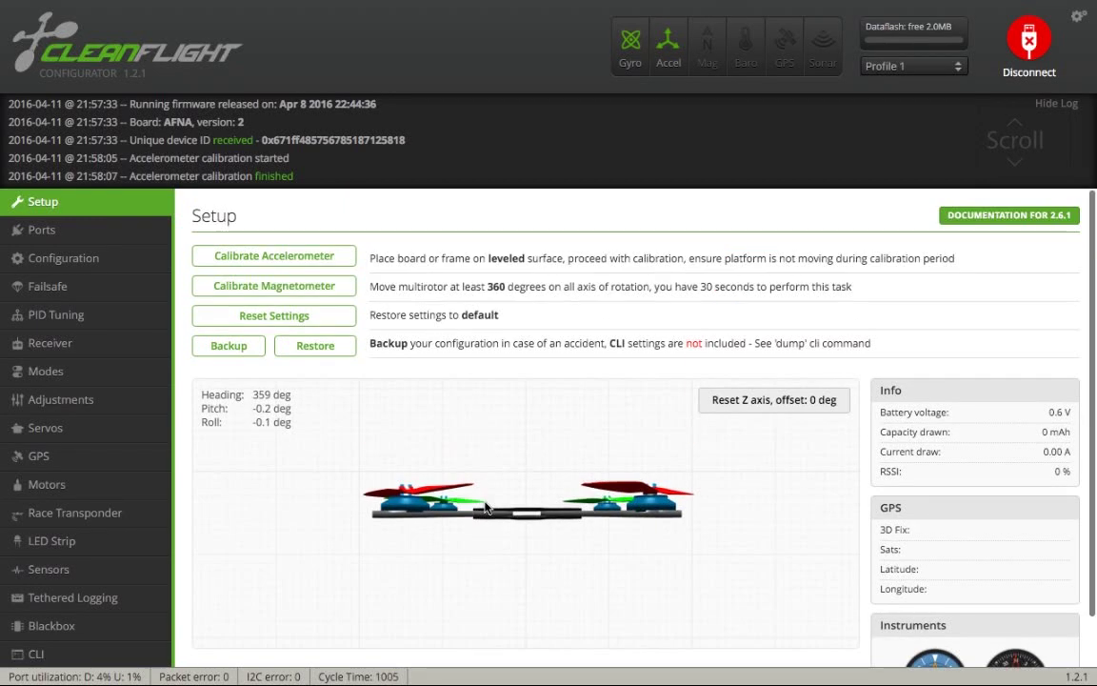
Set the Flight Controller Loop Time to 500 in the system configuration.
click(84, 232)
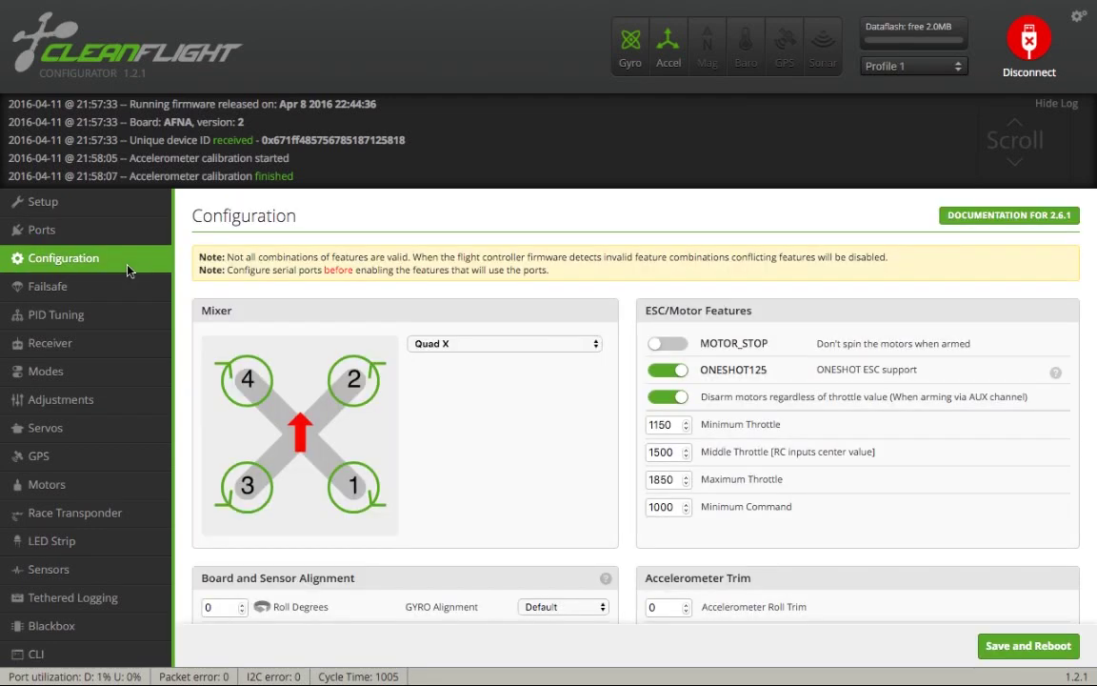
scroll(431, 278, down, 2)
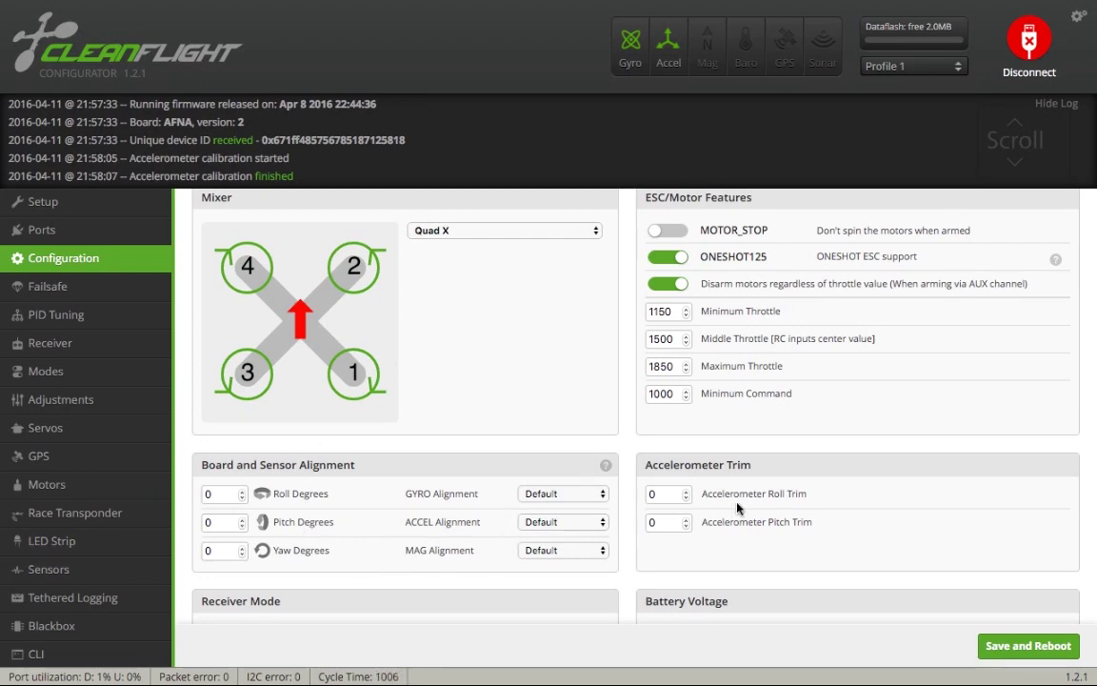
scroll(724, 507, down, 1)
scroll(737, 509, down, 1)
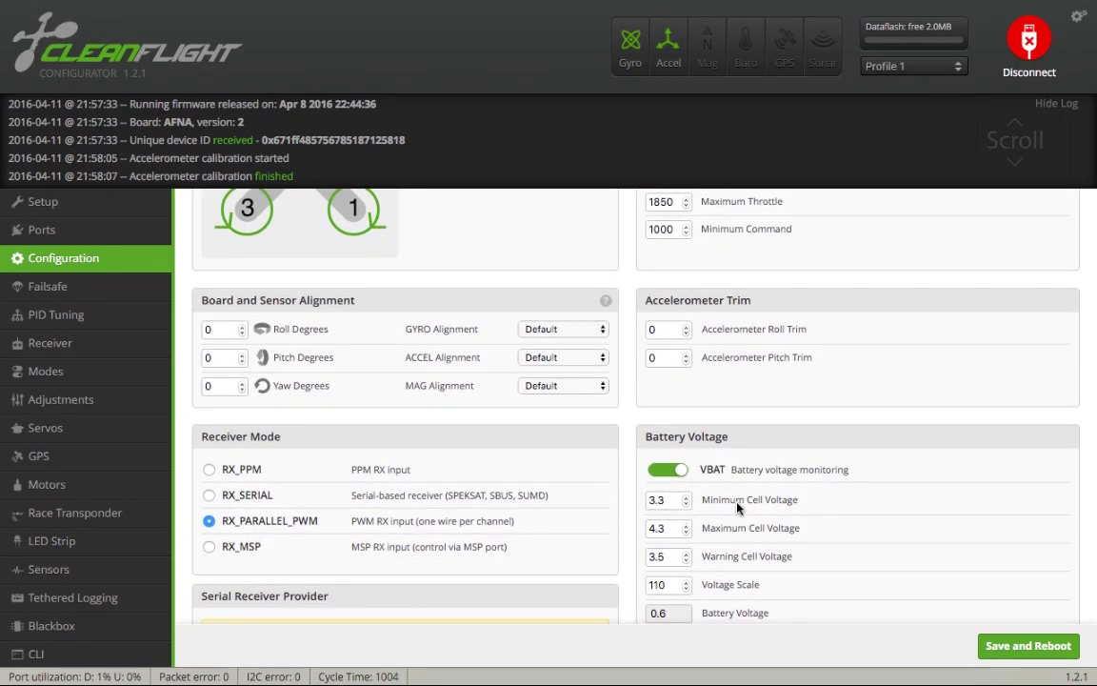
scroll(704, 508, down, 1)
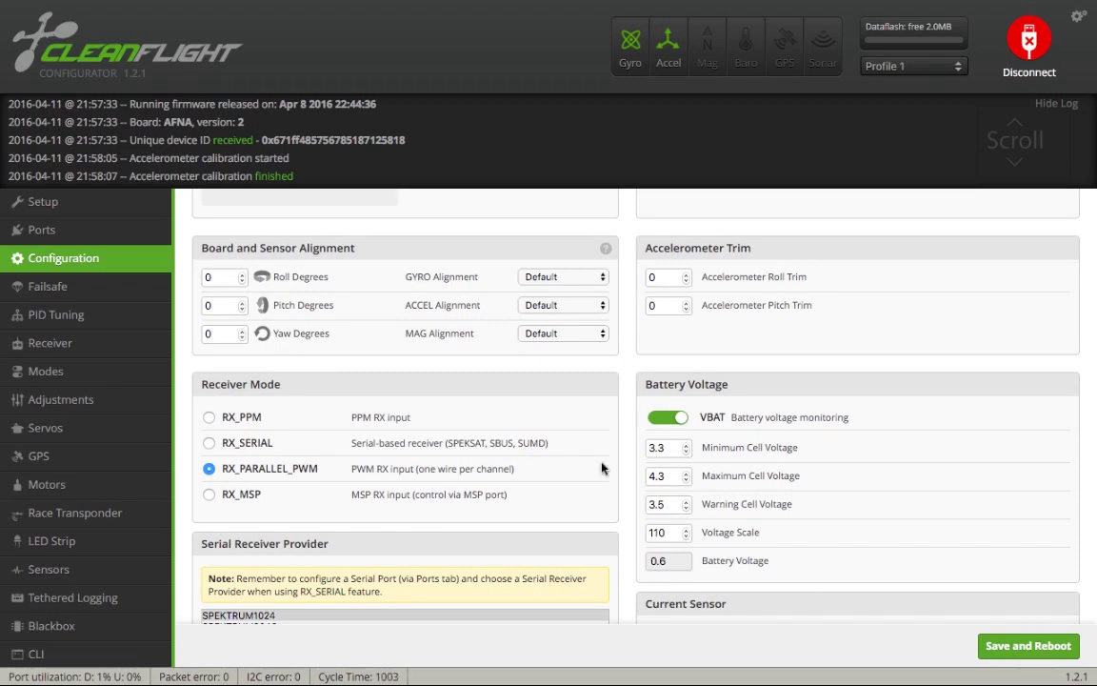
scroll(666, 412, down, 2)
scroll(733, 460, down, 2)
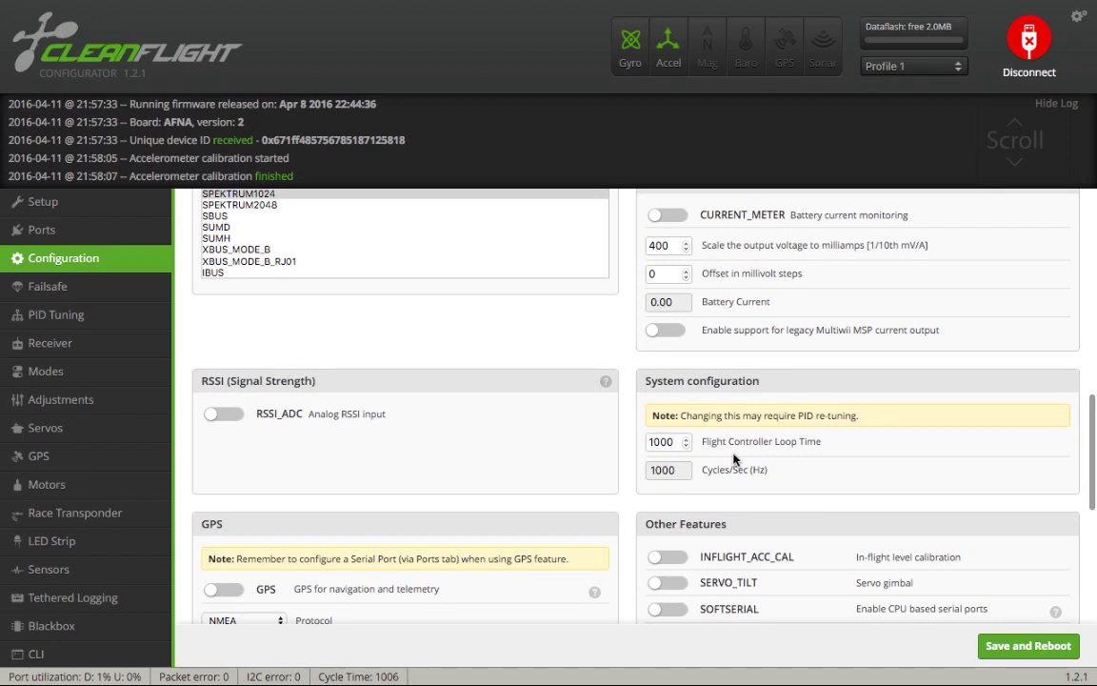
scroll(732, 458, down, 1)
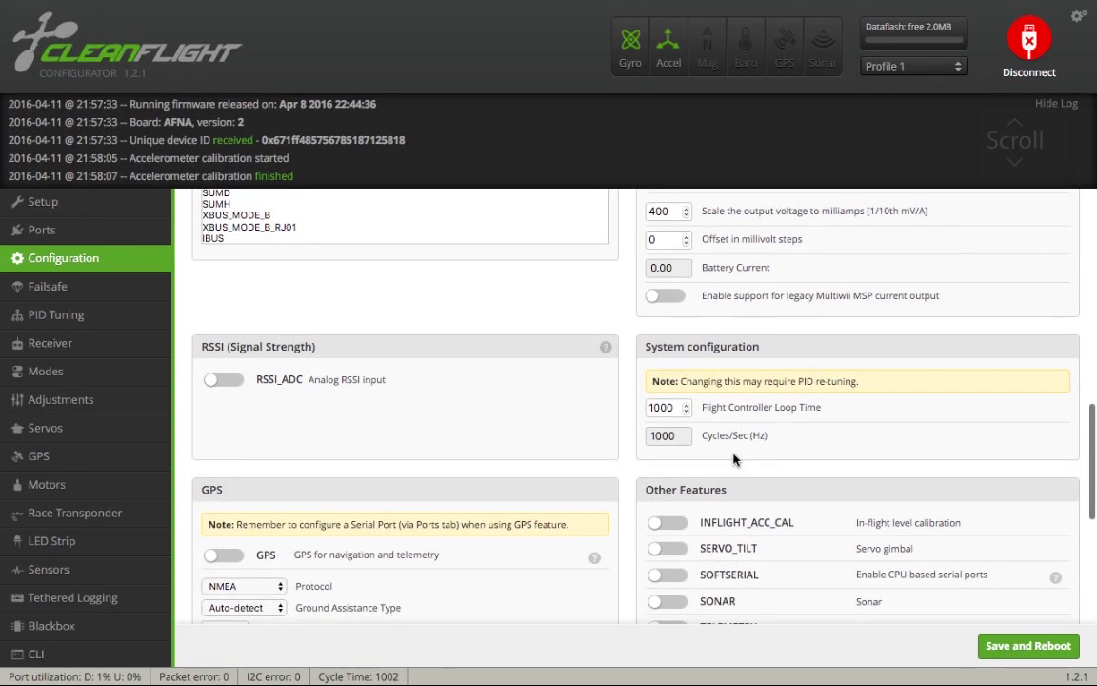
double_click(668, 407)
text(500)
click(827, 434)
Look through the other configuration features, save the configuration and reboot the flight controller.
scroll(770, 379, down, 1)
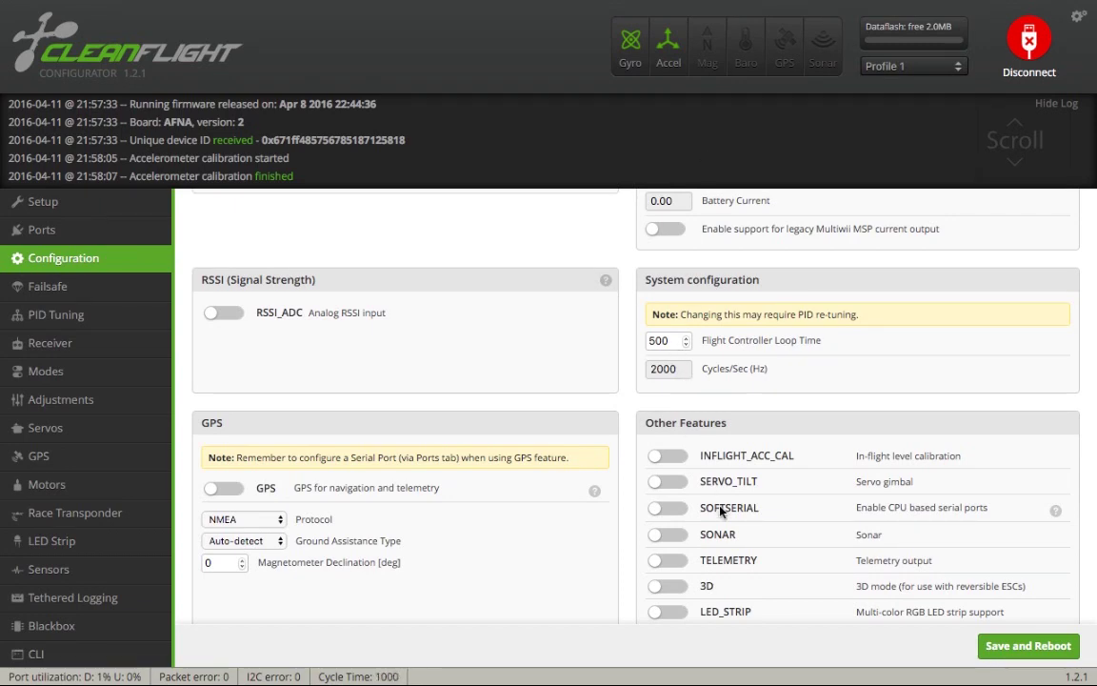
scroll(713, 496, down, 3)
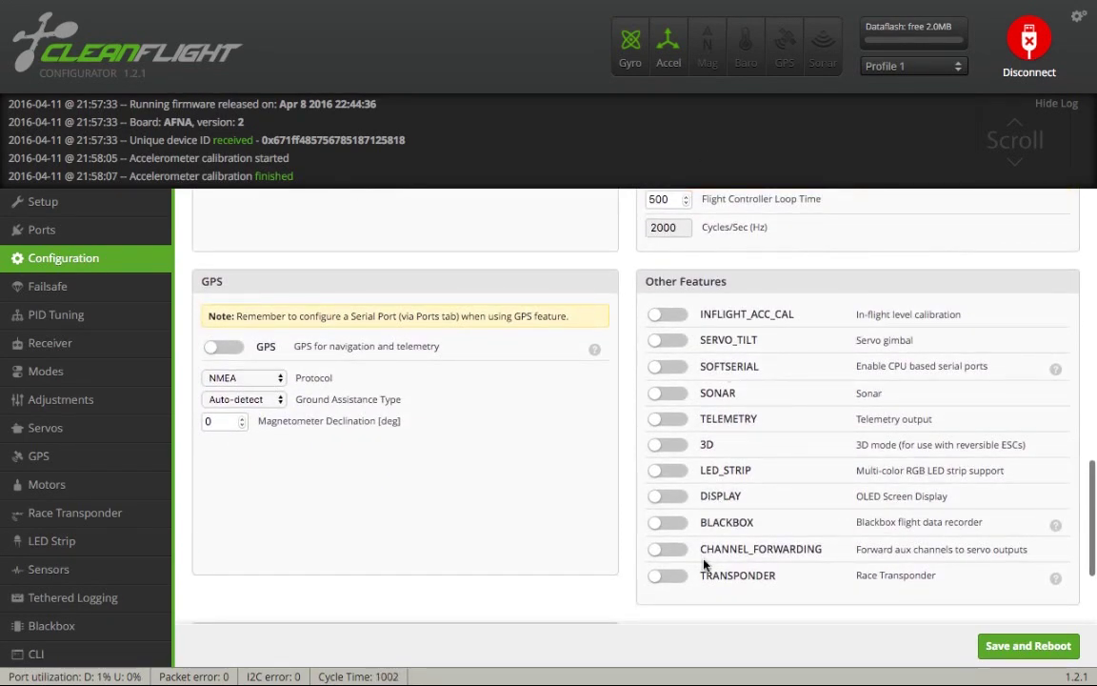
scroll(705, 561, down, 3)
scroll(777, 246, up, 1)
scroll(778, 245, up, 12)
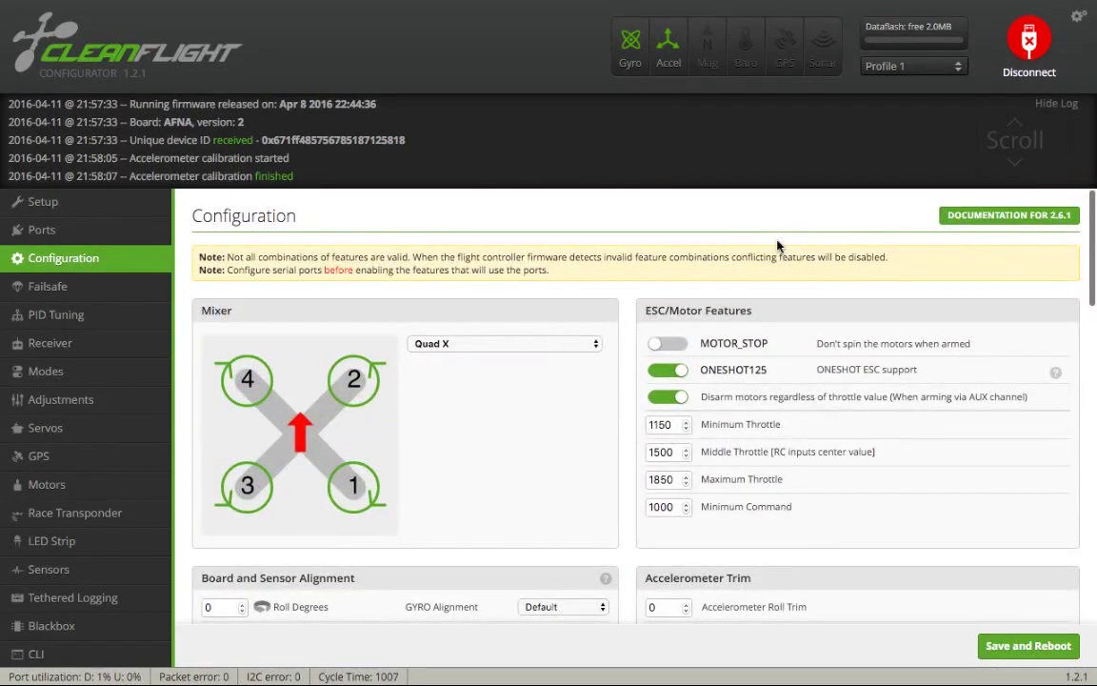
scroll(781, 247, down, 10)
click(1027, 657)
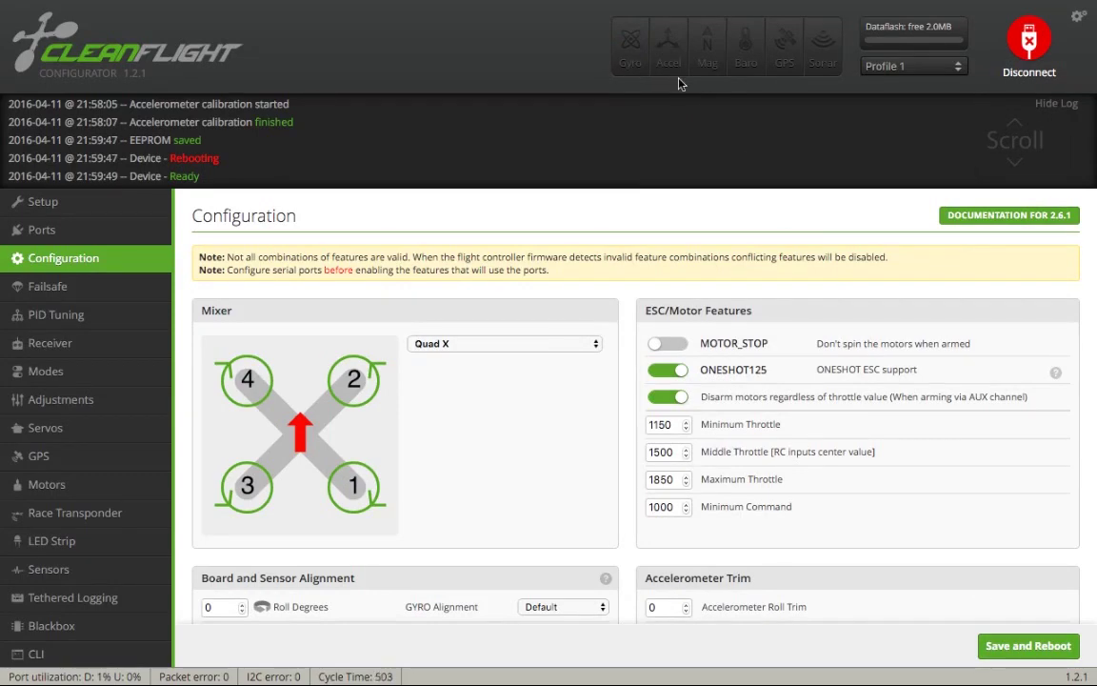
Restore the Flight Controller Loop Time to 1000, save the configuration and reboot.
scroll(736, 231, down, 3)
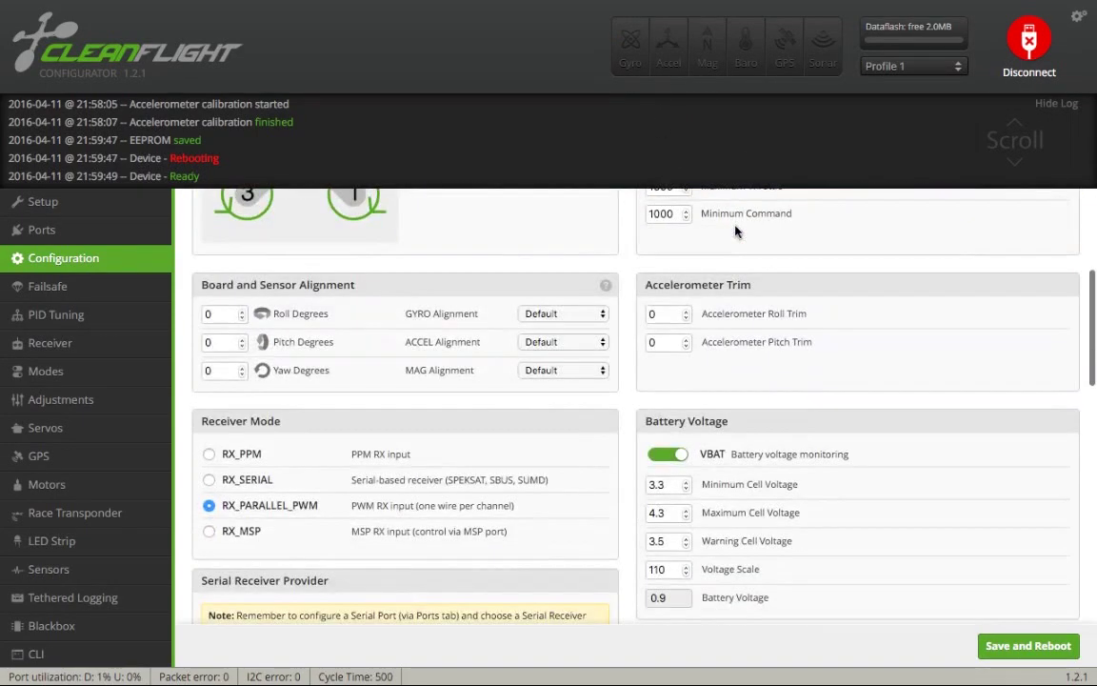
scroll(735, 232, down, 6)
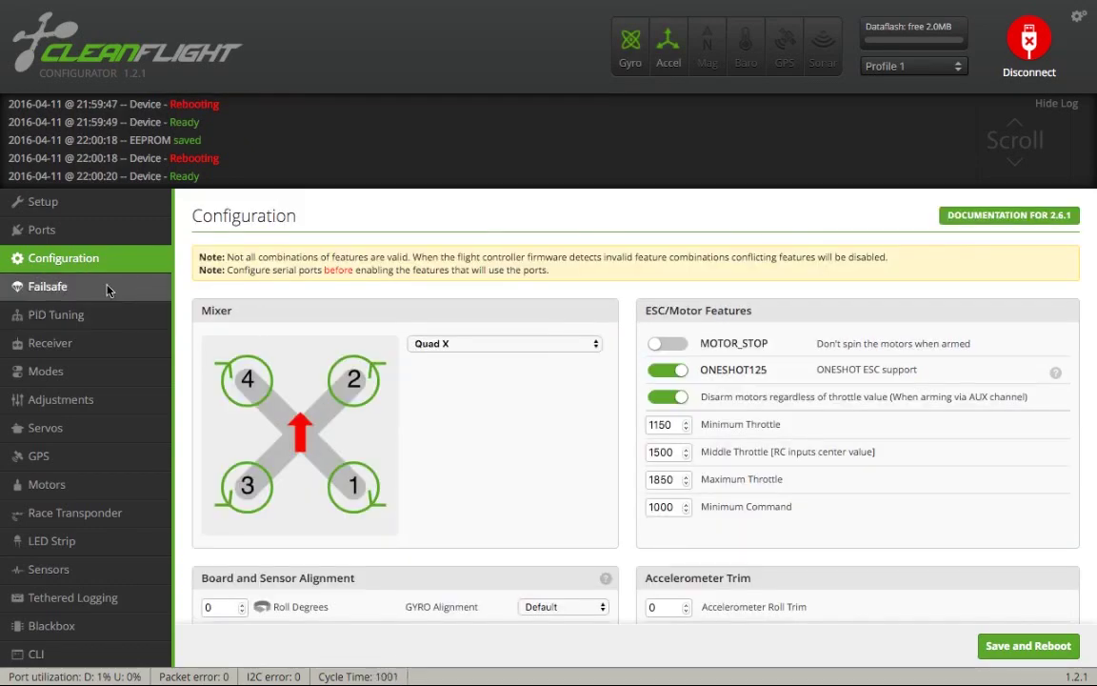
Review the failsafe settings, set the ROLL proportional gain to 4.3 in PID Tuning and save it.
click(48, 286)
scroll(505, 350, down, 3)
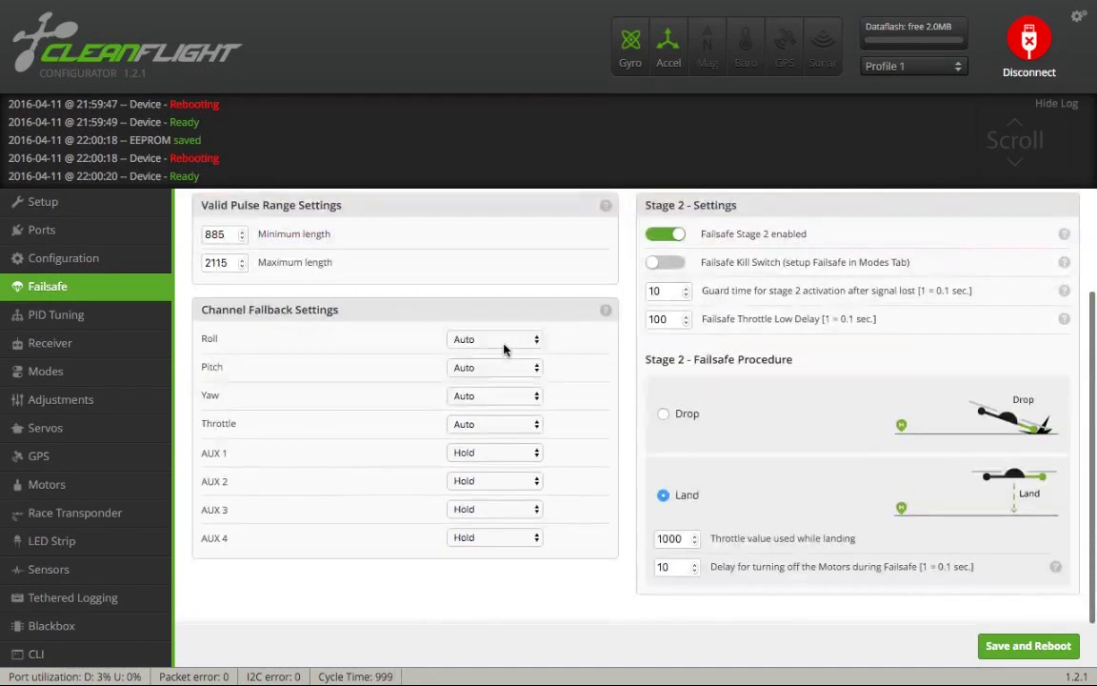
click(117, 326)
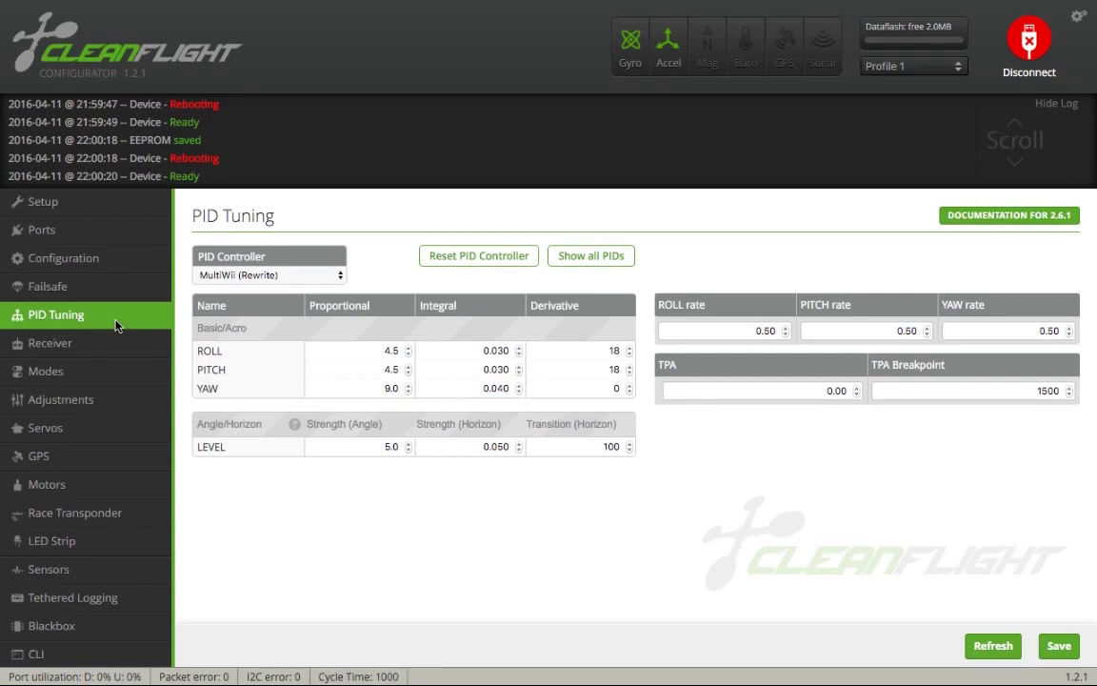
click(408, 354)
click(408, 354)
click(1058, 646)
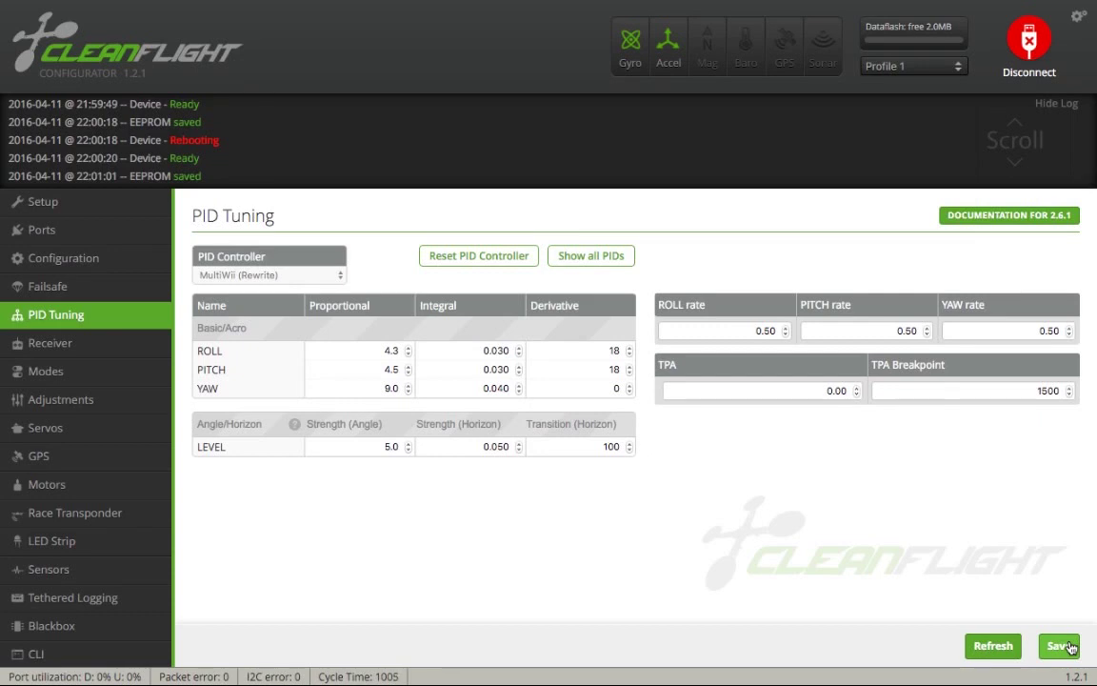
Check the receiver's channel readings and select the JR / Spektrum / Graupner channel map.
click(75, 352)
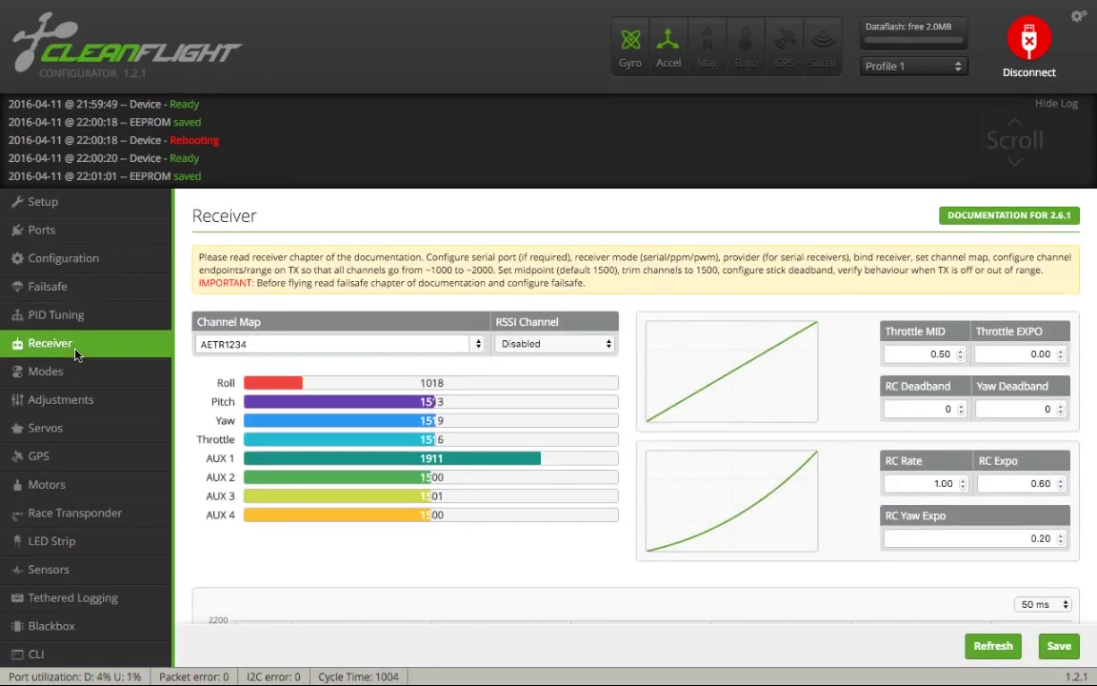
scroll(379, 307, down, 1)
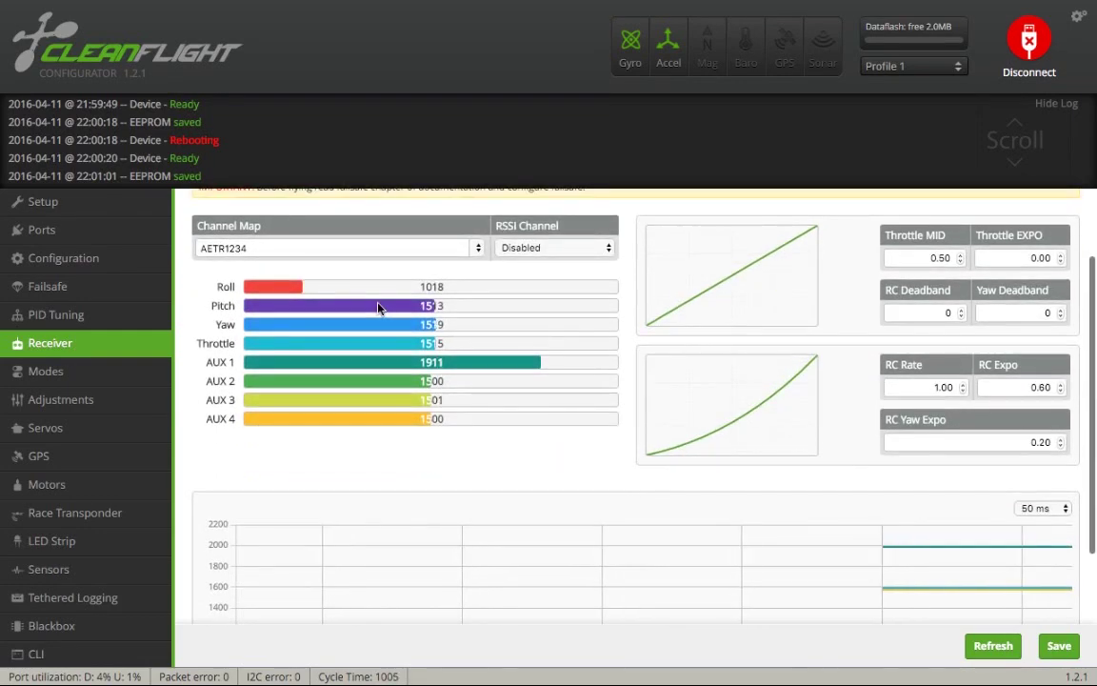
scroll(379, 306, up, 1)
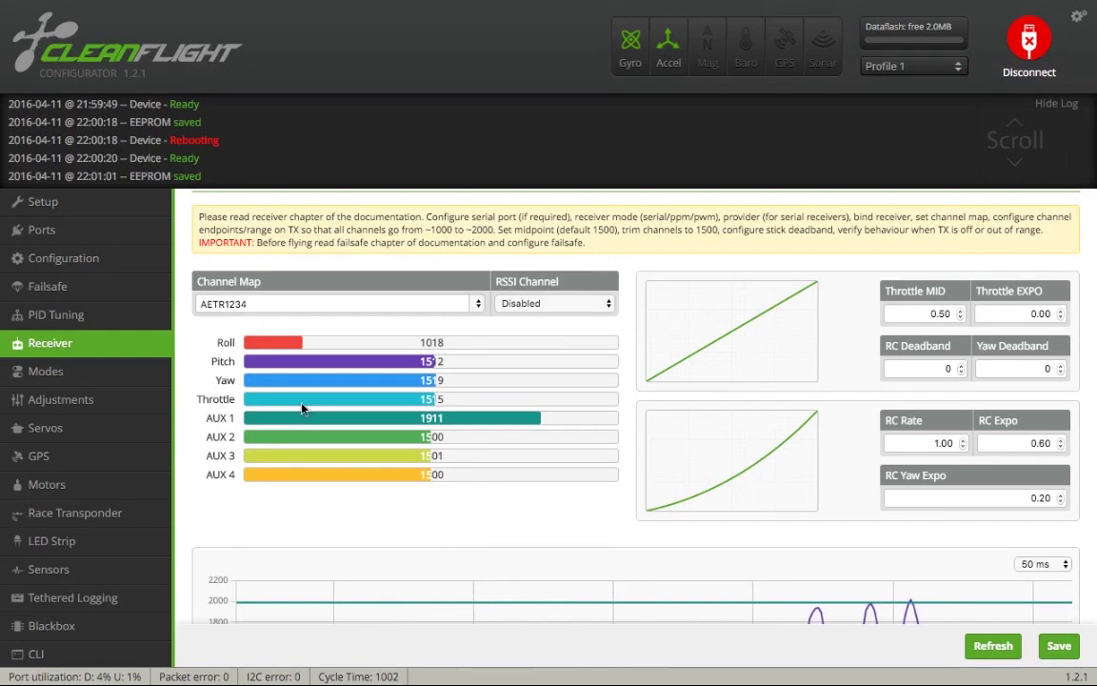
click(480, 305)
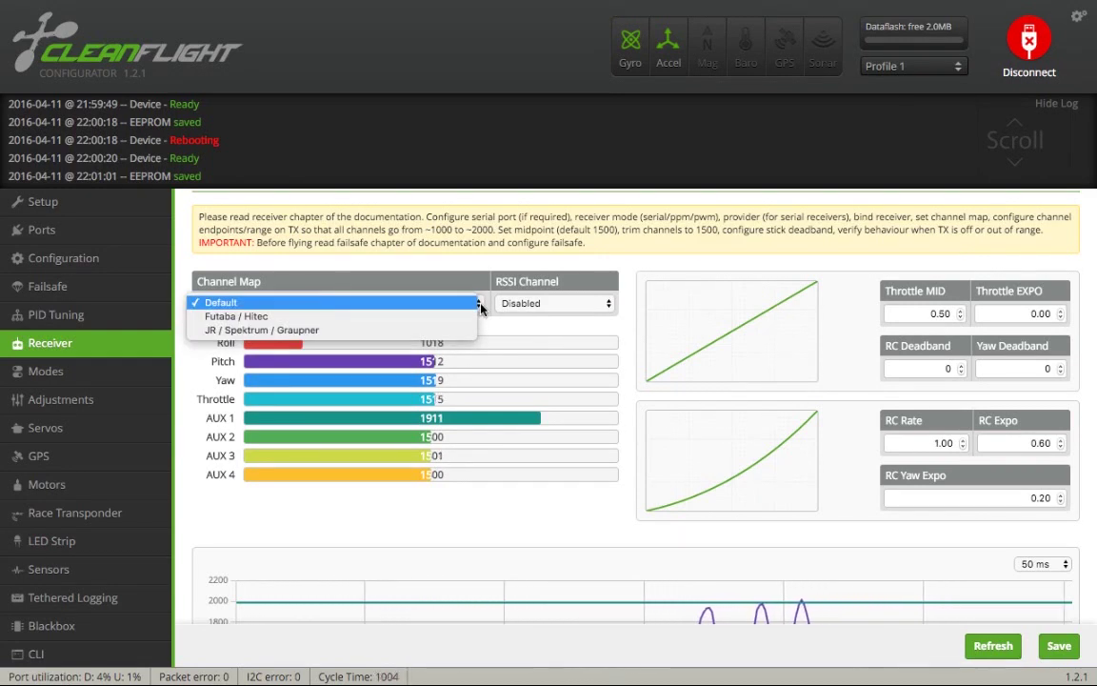
click(431, 331)
scroll(882, 431, down, 3)
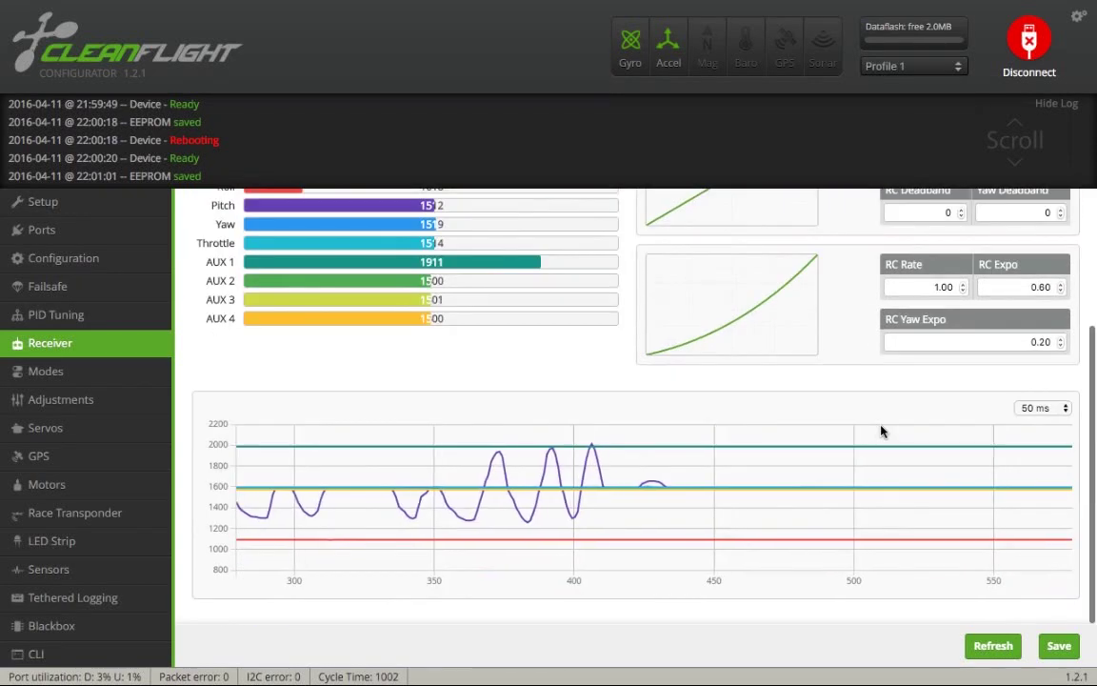
Save the receiver settings with the selected channel map.
click(1054, 644)
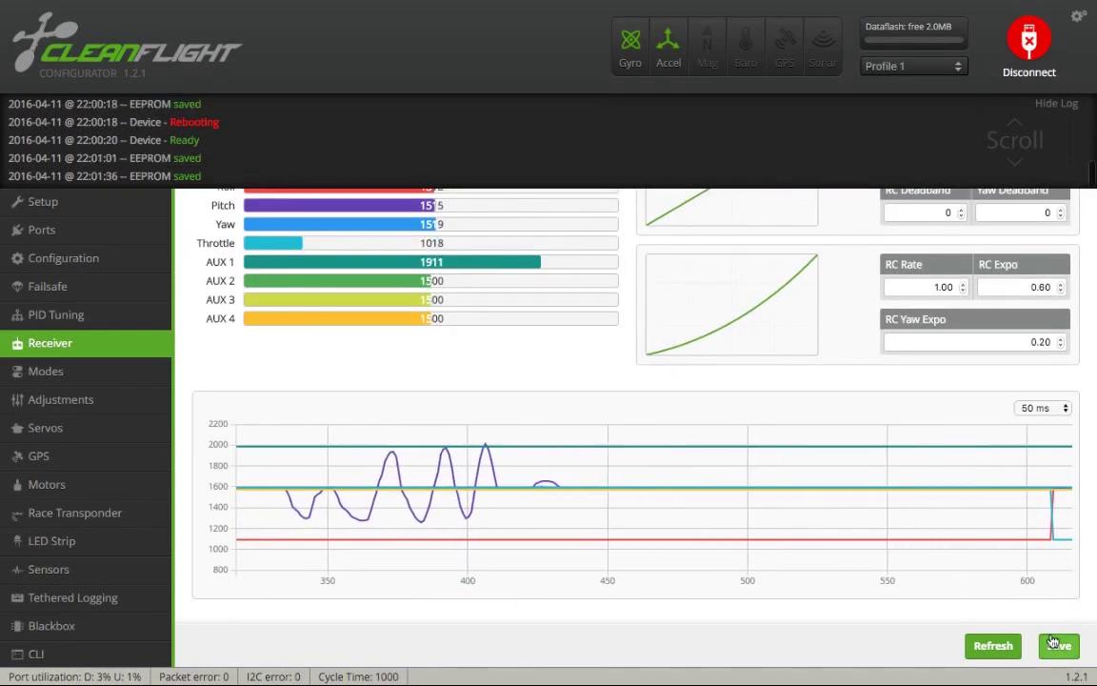
Set both RC Deadband and Yaw Deadband to 5 and save the receiver settings.
scroll(760, 474, up, 4)
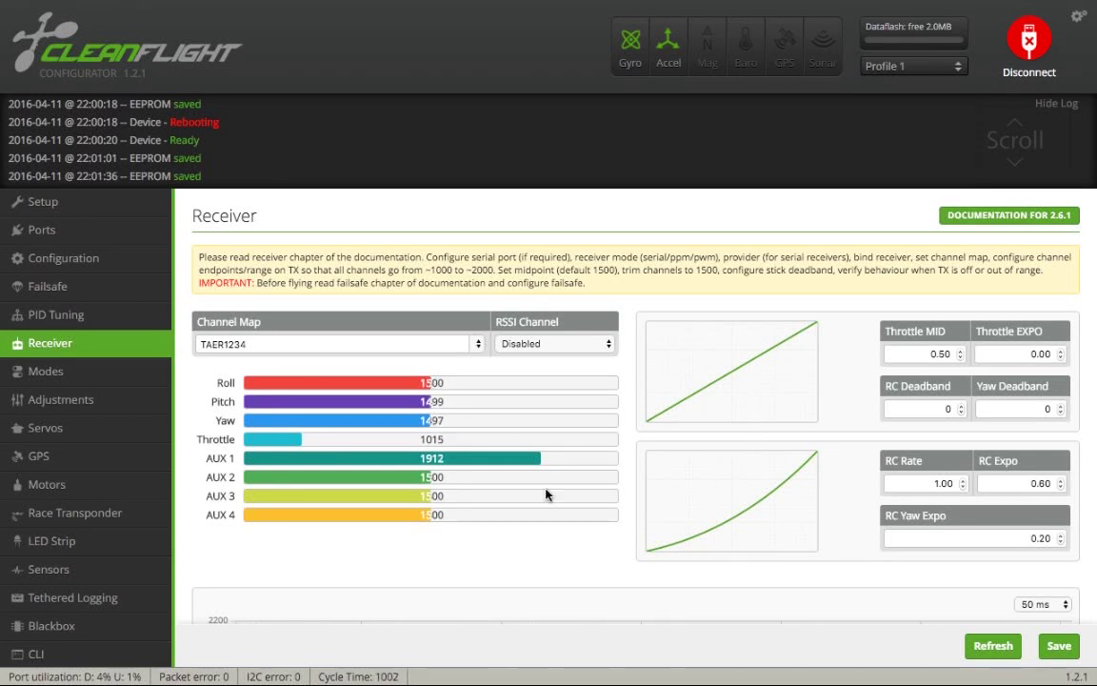
mouse_move(917, 403)
mouse_move(949, 412)
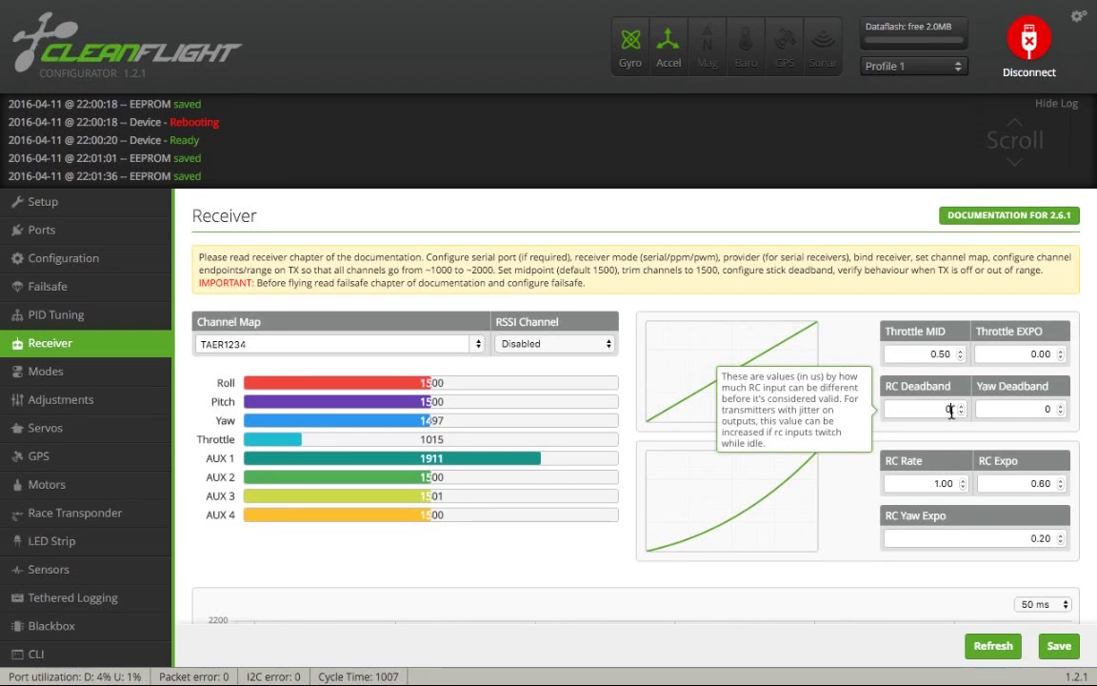
double_click(951, 409)
text(5)
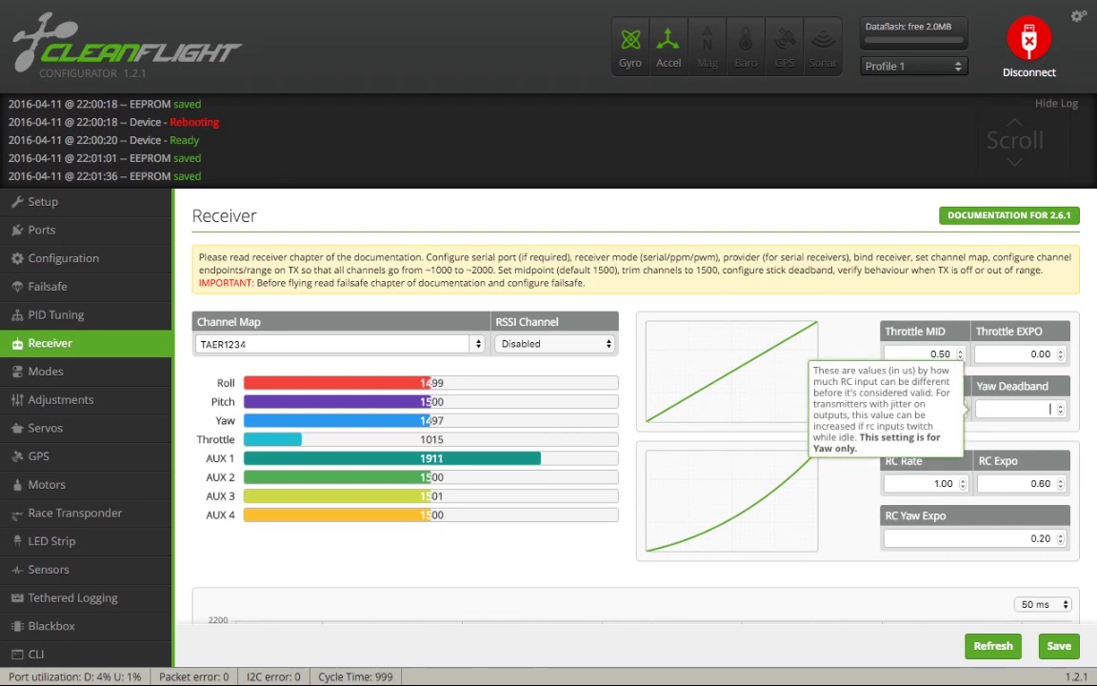
text(5)
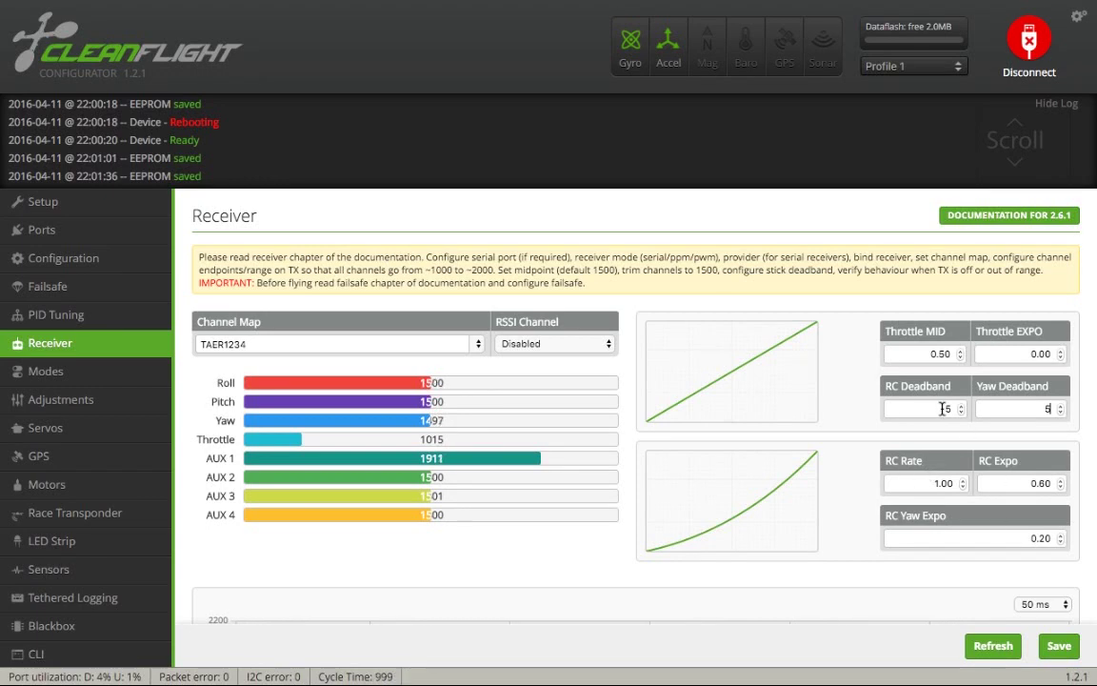
click(1059, 648)
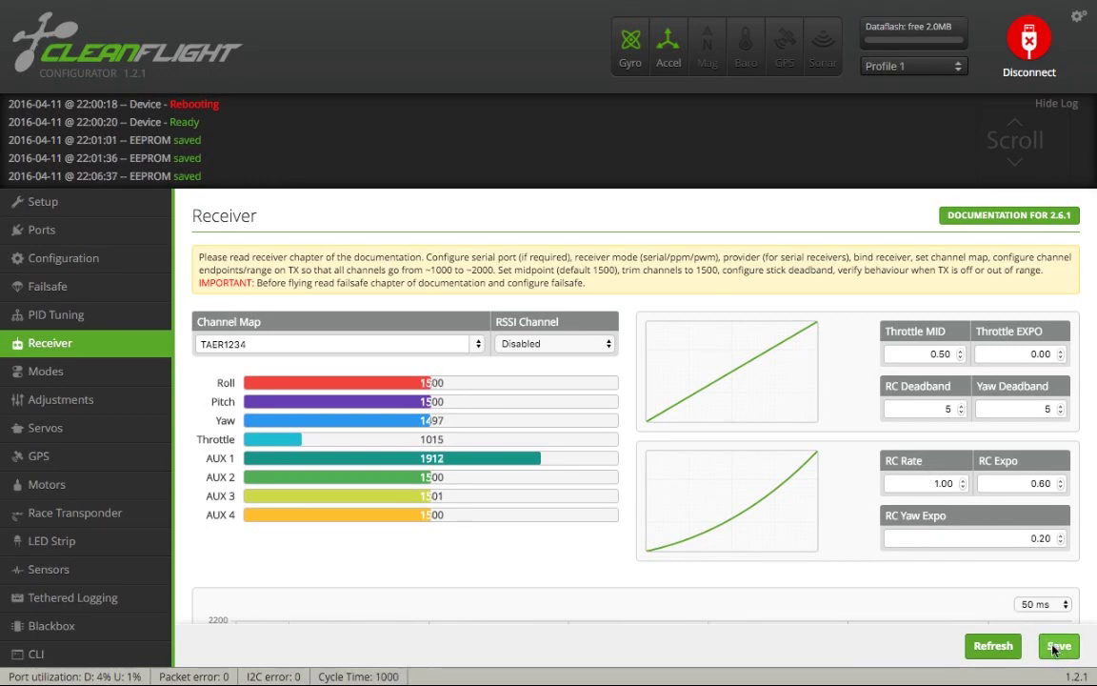
Add an ARM mode range on AUX 1 spanning 900 to 1425.
scroll(703, 404, down, 2)
scroll(702, 406, up, 1)
scroll(702, 407, up, 1)
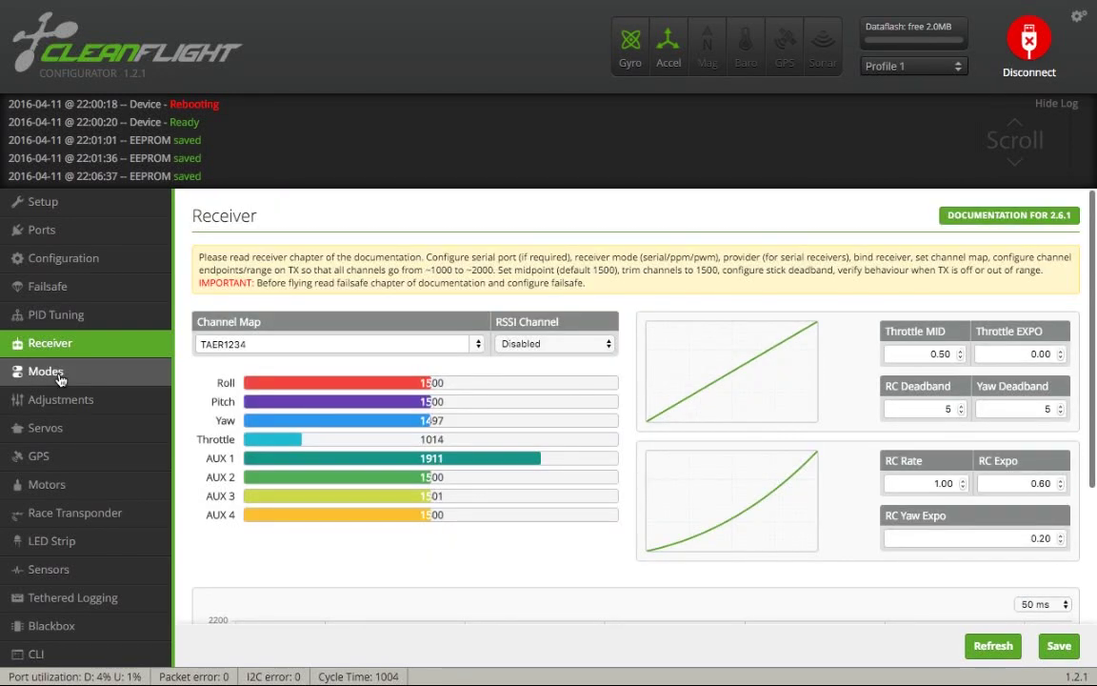
click(52, 373)
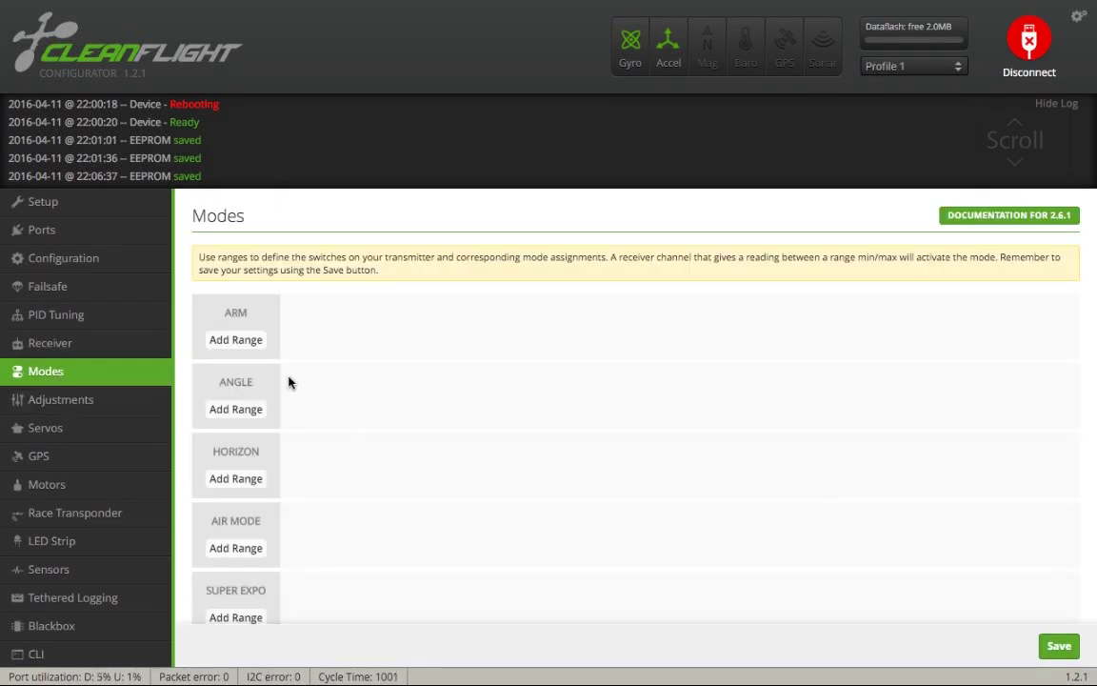
click(261, 341)
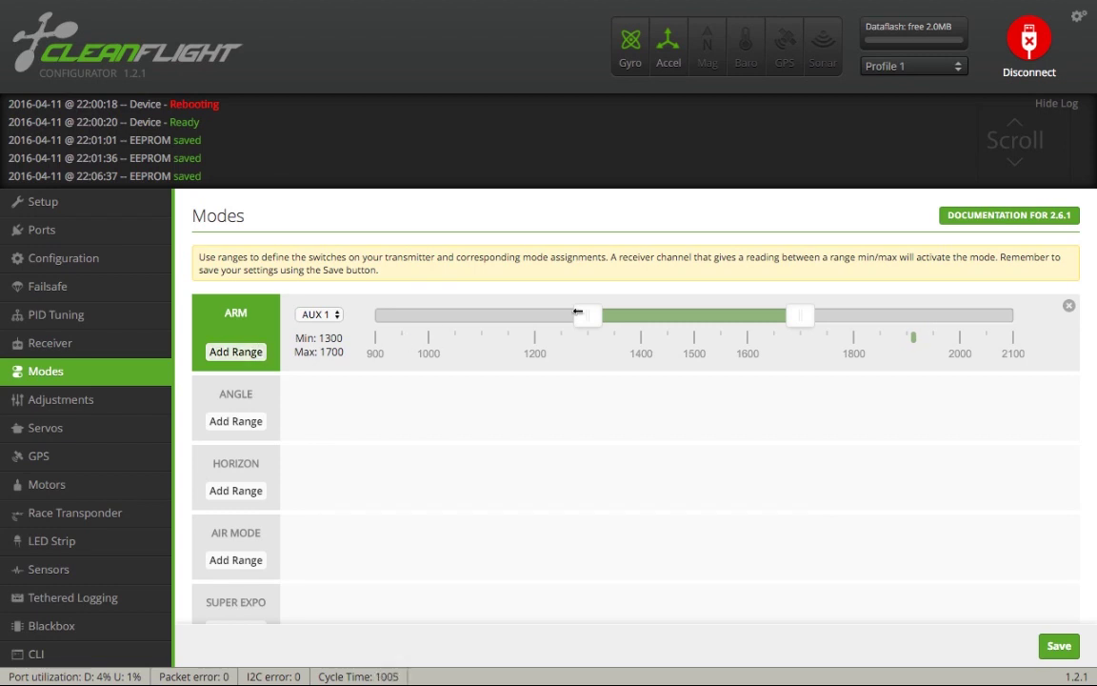
drag(679, 319, 417, 314)
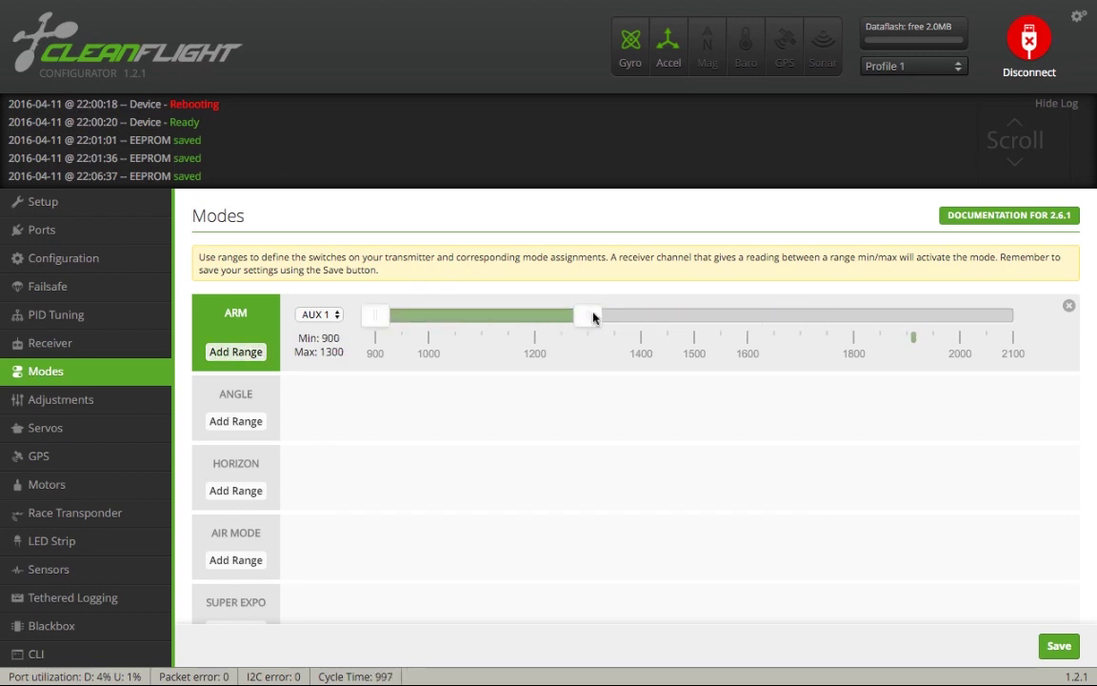
drag(593, 318, 654, 318)
Look through the remaining flight modes and save the mode settings.
scroll(558, 397, down, 1)
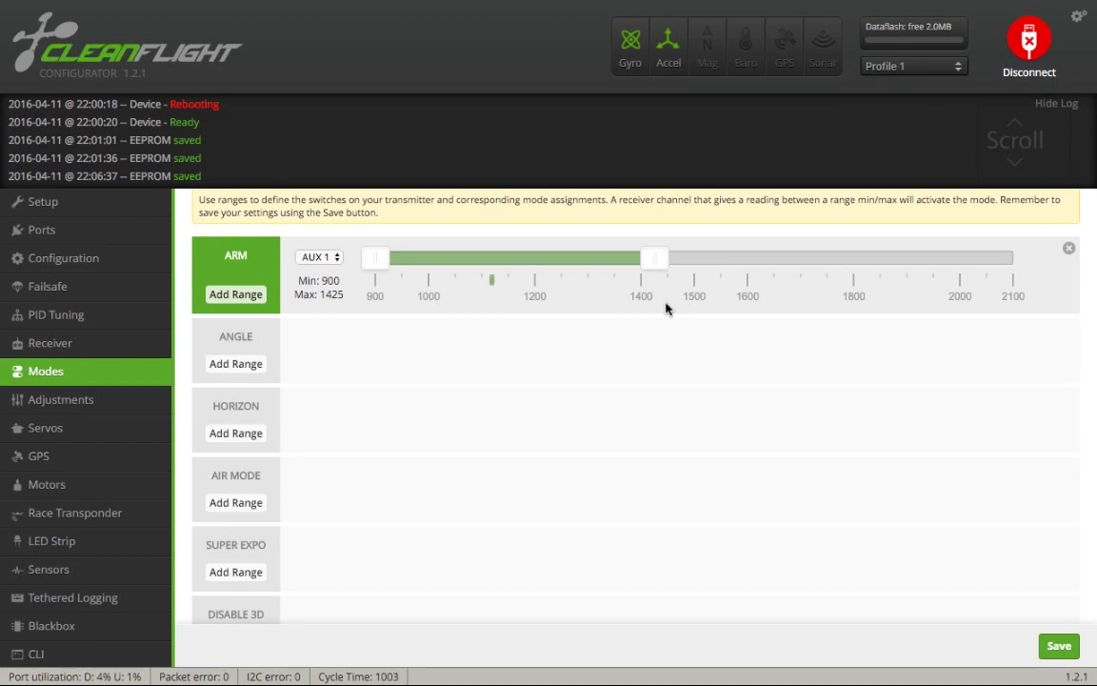
scroll(346, 371, down, 1)
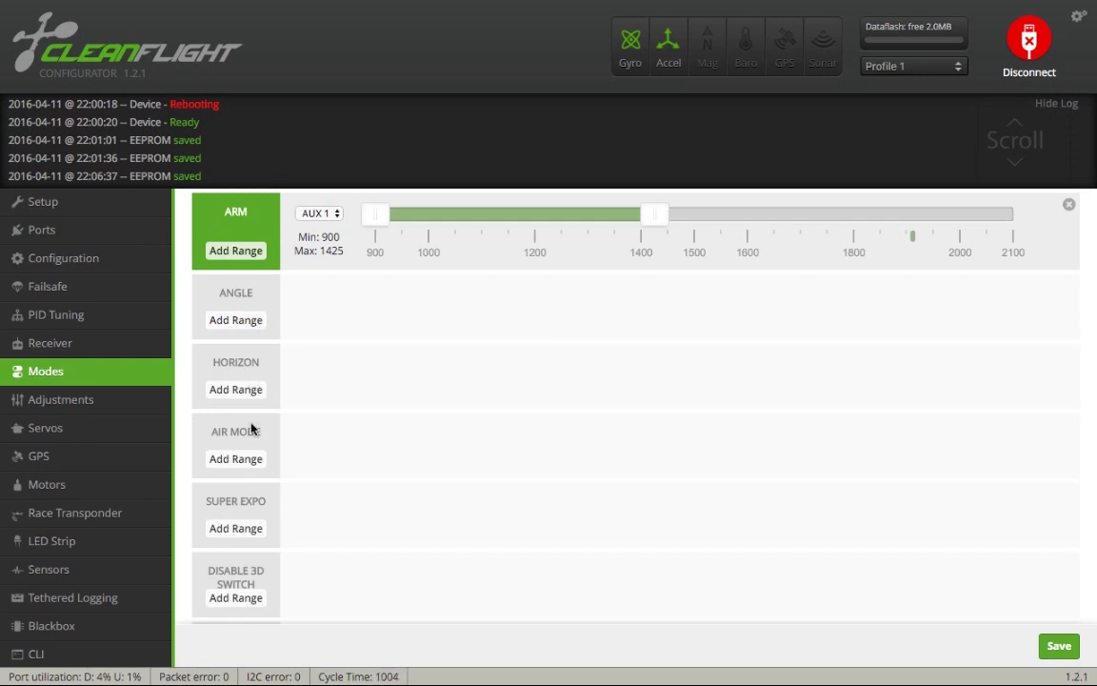
scroll(251, 428, down, 4)
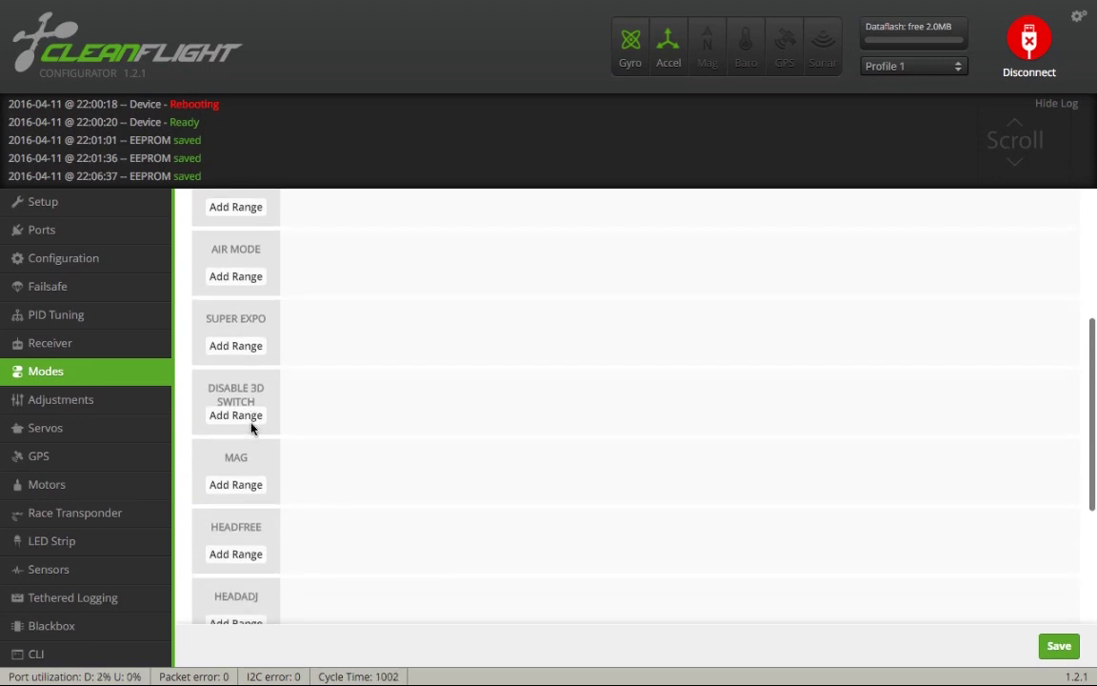
scroll(251, 427, down, 1)
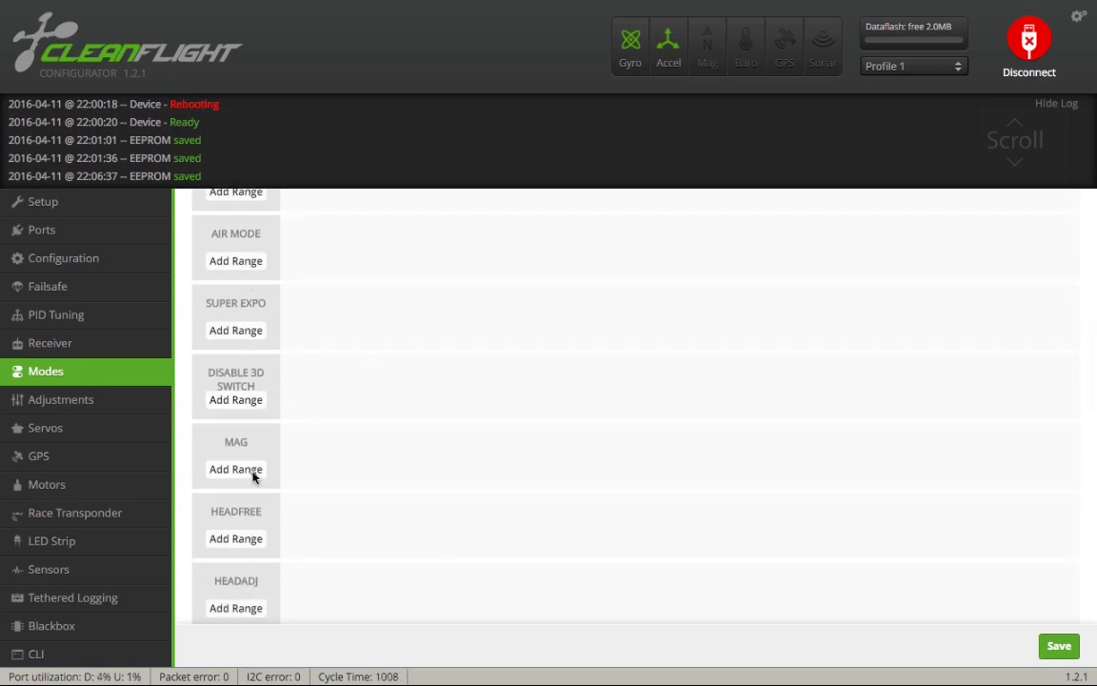
scroll(267, 466, down, 4)
scroll(255, 473, up, 10)
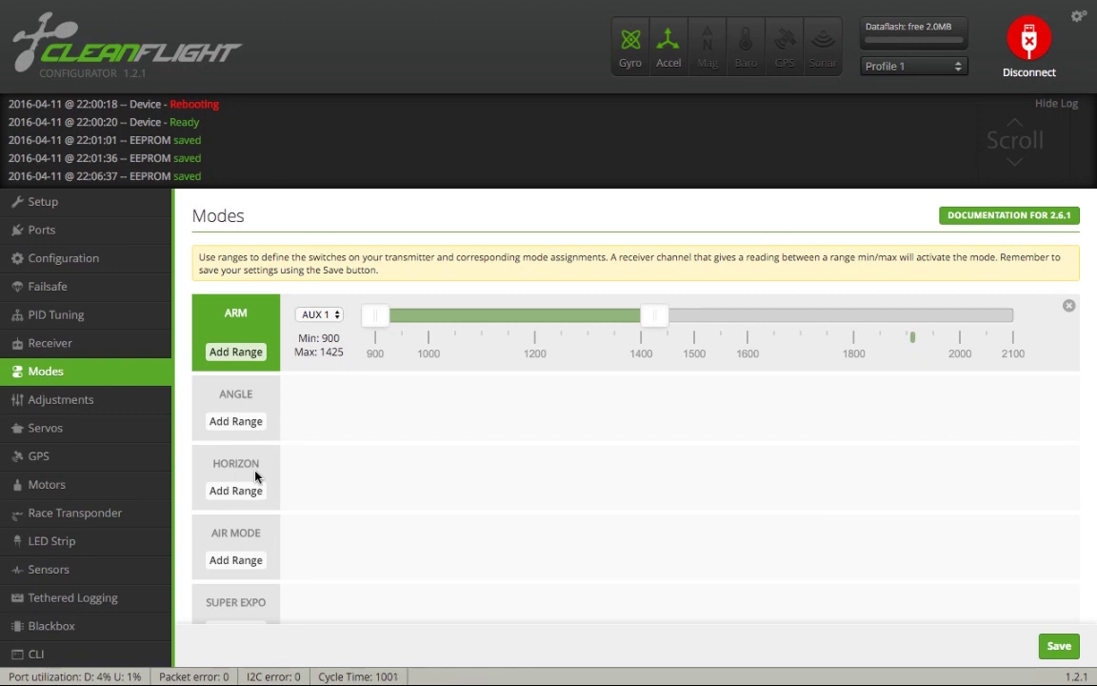
click(1059, 649)
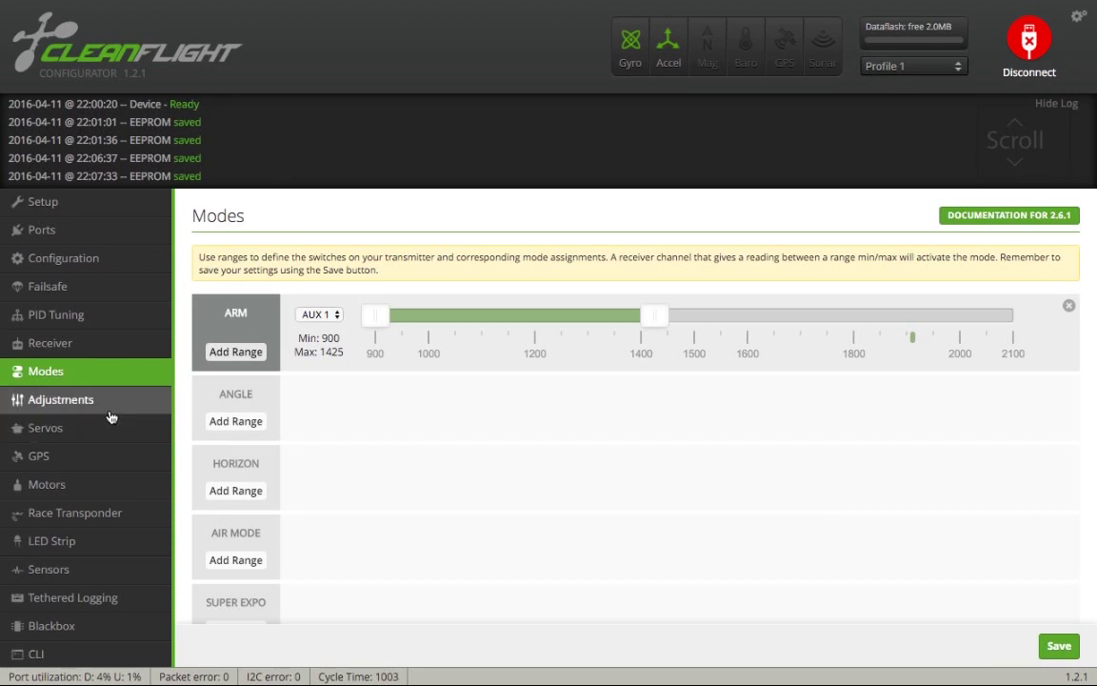
Enable motor control for the motor test, raise all motors together to 1850 with Master and return them to 1000.
click(110, 479)
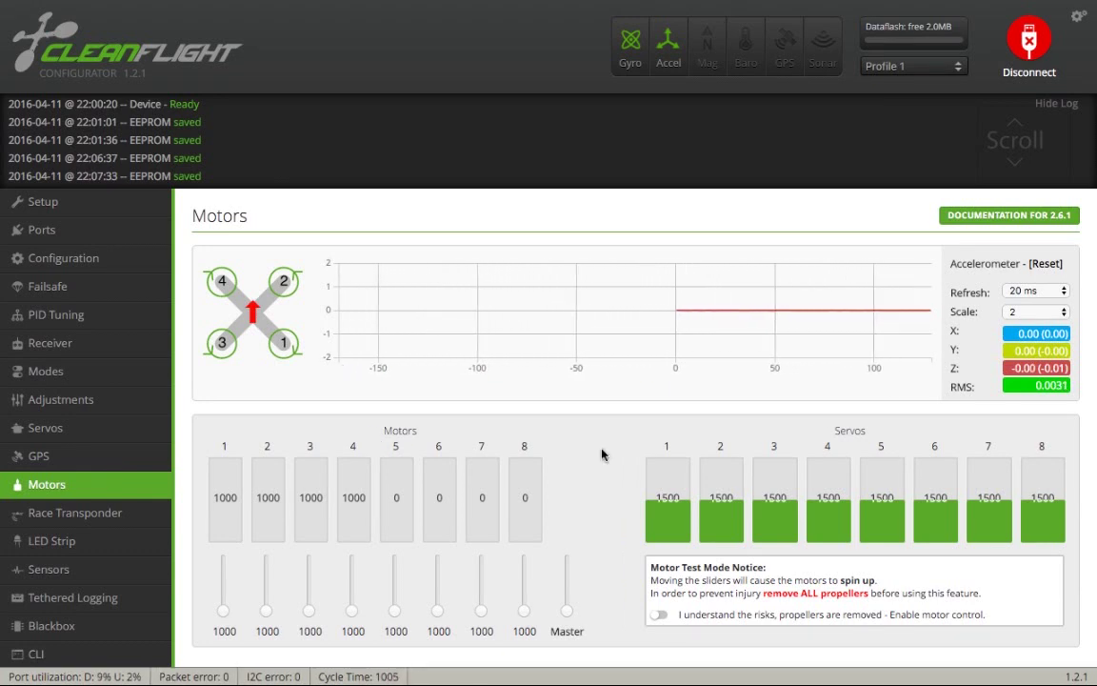
click(662, 617)
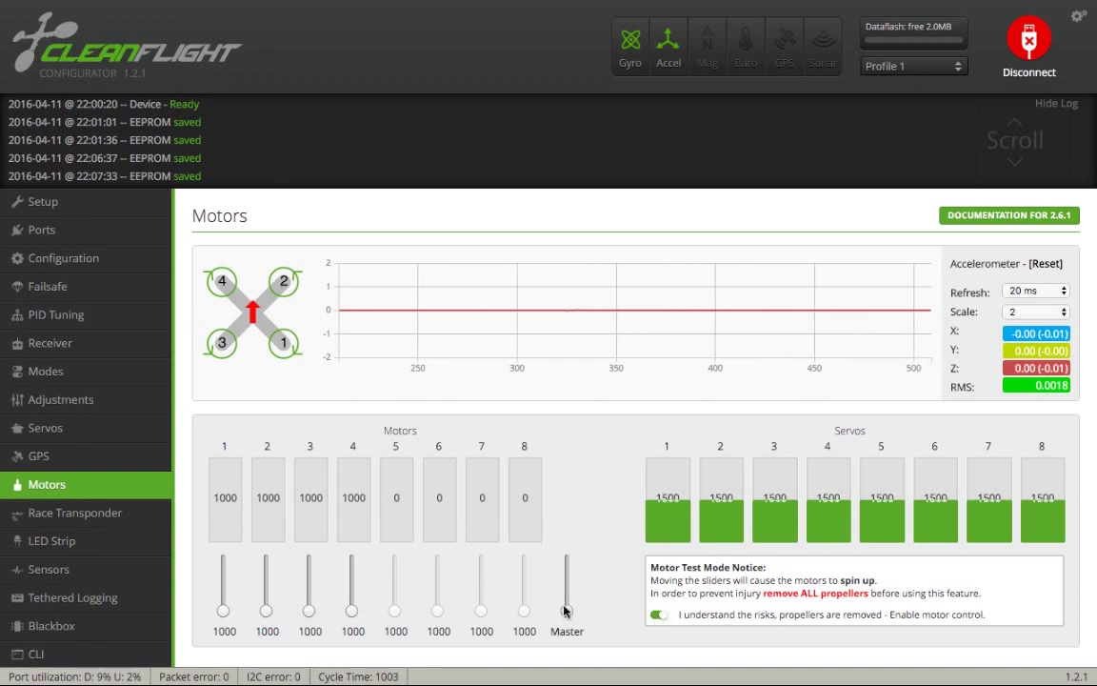
drag(567, 610, 558, 495)
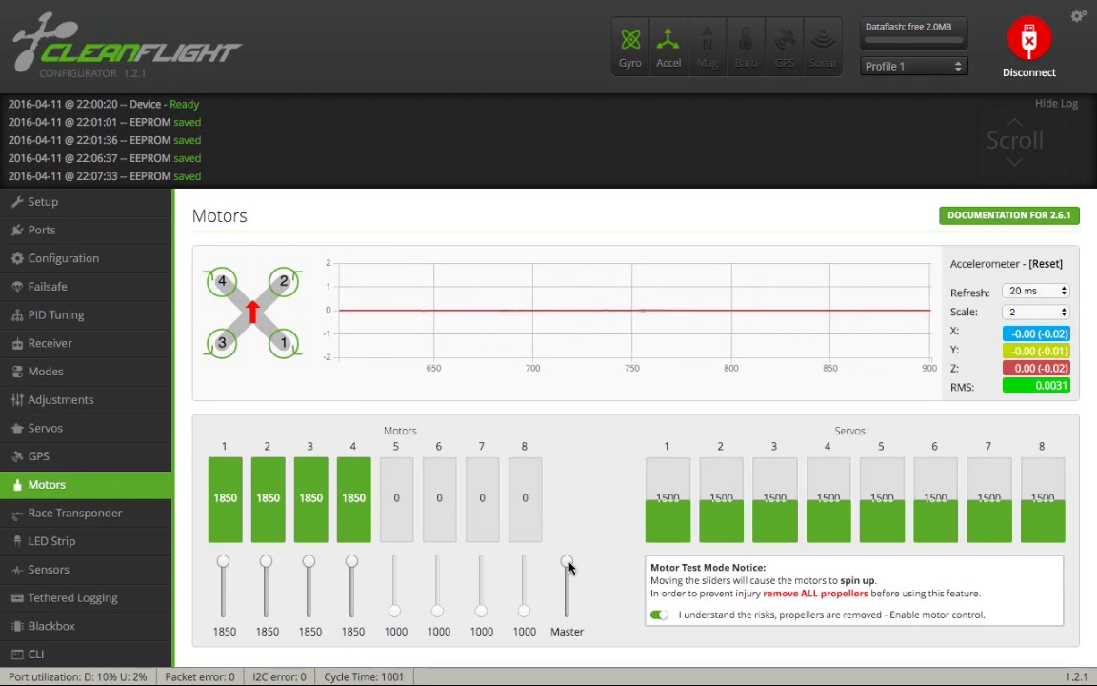
drag(568, 575, 568, 629)
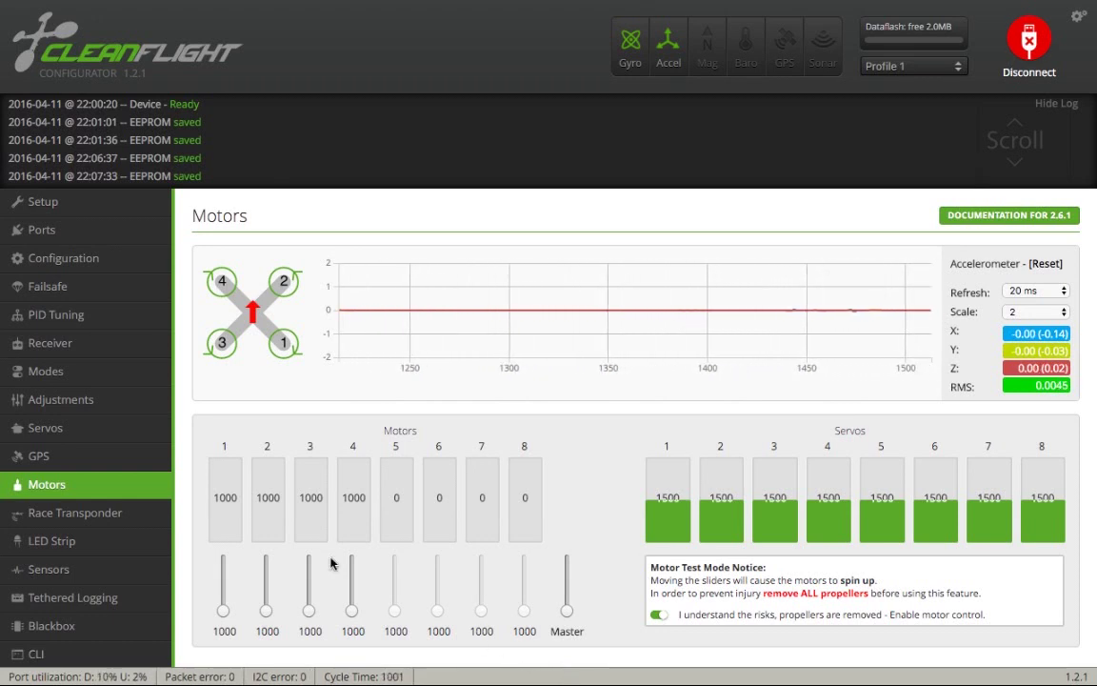
Test motor 1 by raising it gradually to about 1035, easing it down to 1027 and returning it to 1000.
click(222, 611)
key(Up)
key(Up)
key(Up)
key(Up)
key(Up)
key(Up)
key(Up)
key(Up)
key(Up)
key(Up)
key(Up)
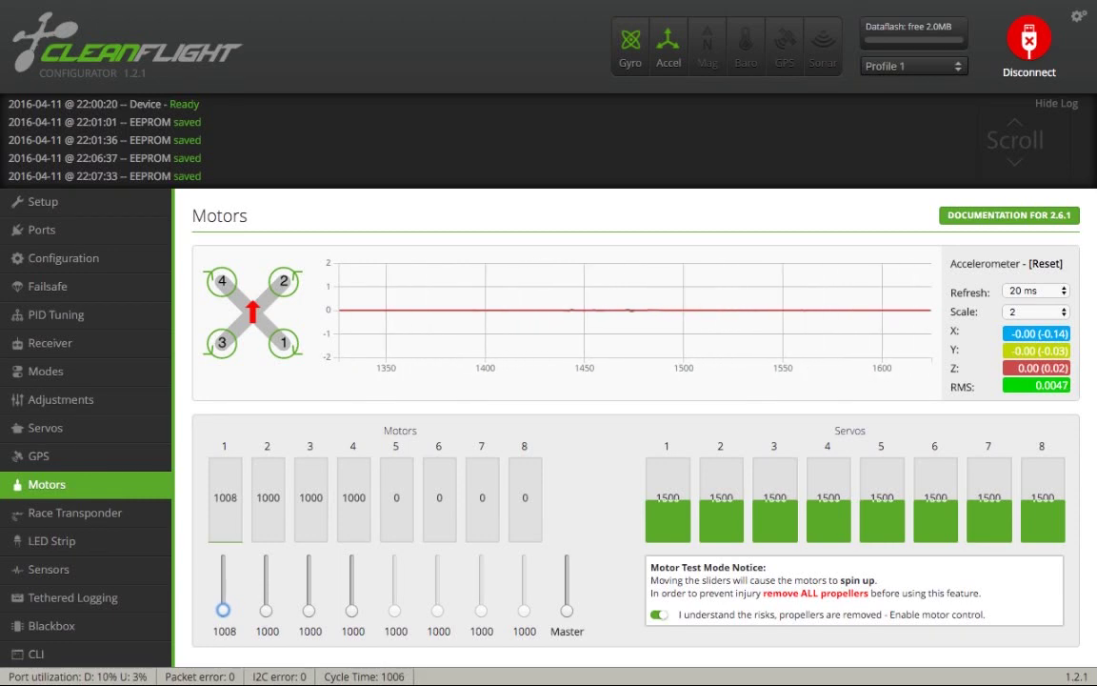
key(Up)
key(Up)
key(Up)
key(Up)
key(Up)
key(Up)
key(Up)
key(Up)
key(Up)
key(Up)
key(Up)
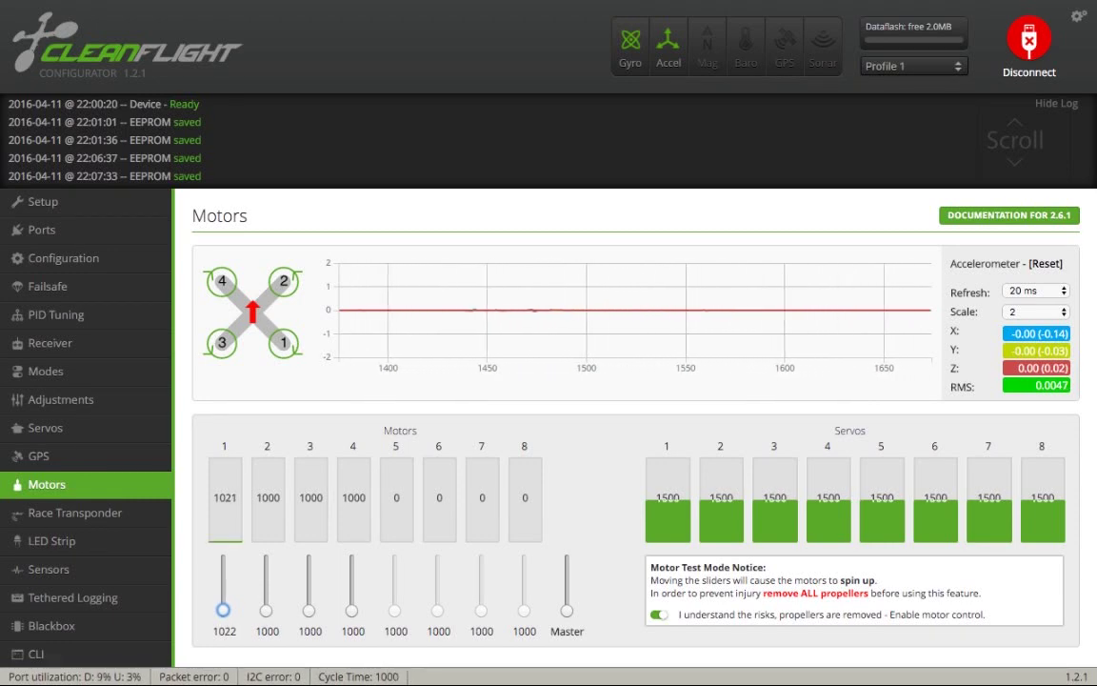
key(Up)
key(Up)
key(Up)
key(Up)
key(Up)
key(Up)
key(Up)
key(Up)
key(Up)
key(Up)
key(Up)
key(Up)
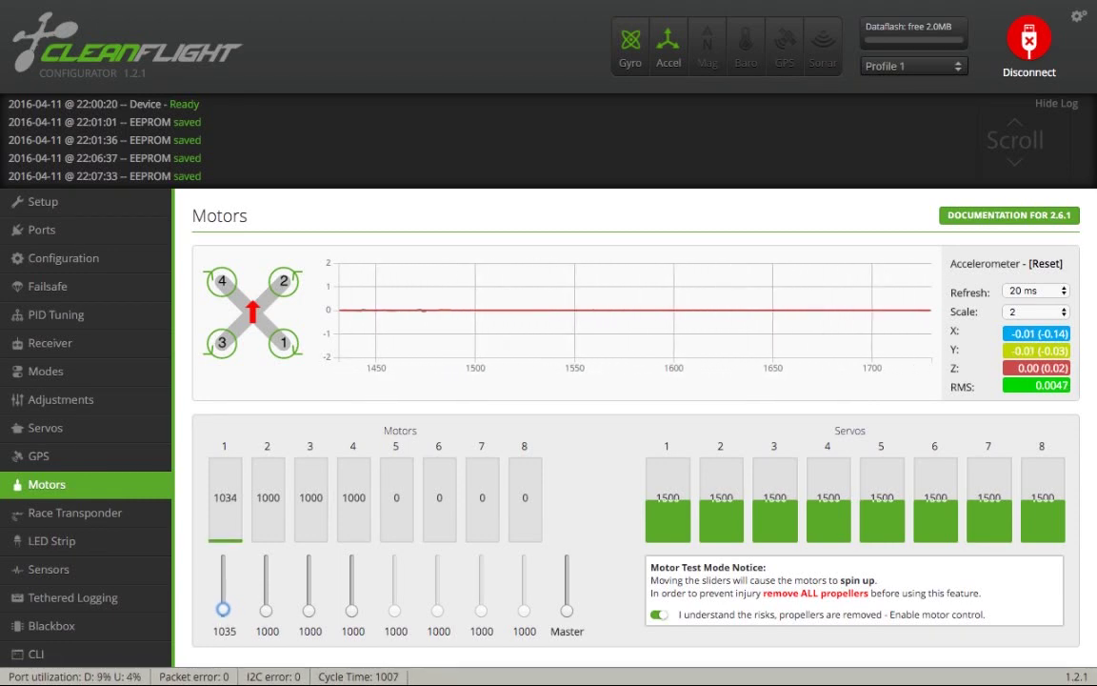
key(Down)
key(Down)
key(Down)
key(Down)
key(Down)
key(Down)
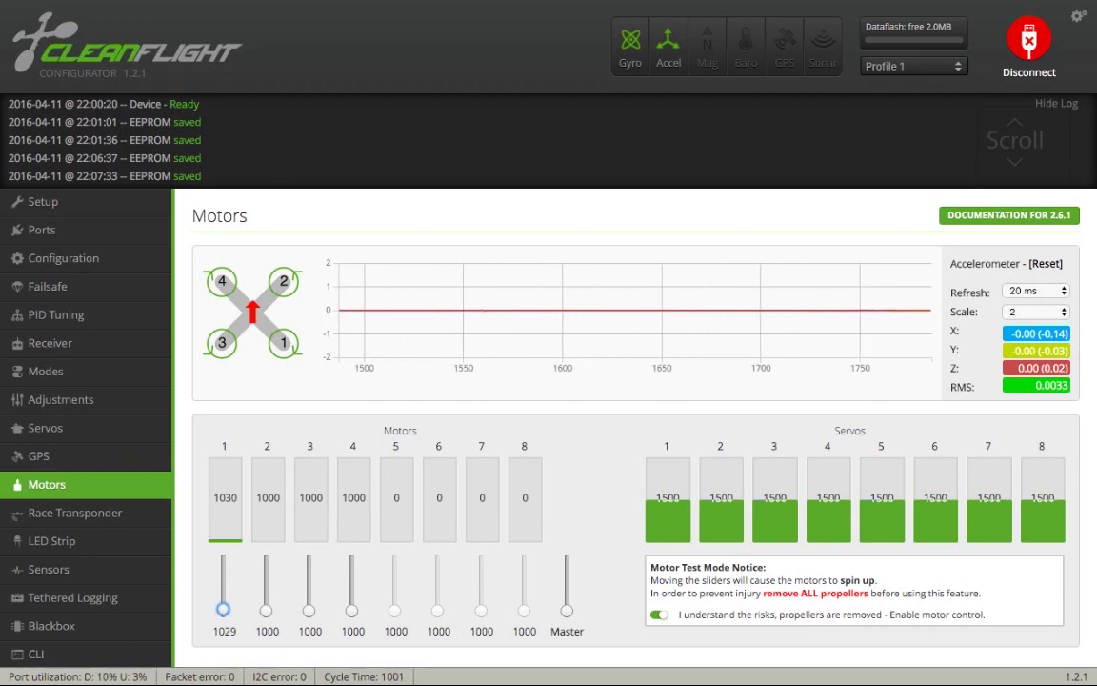
key(Down)
key(Down)
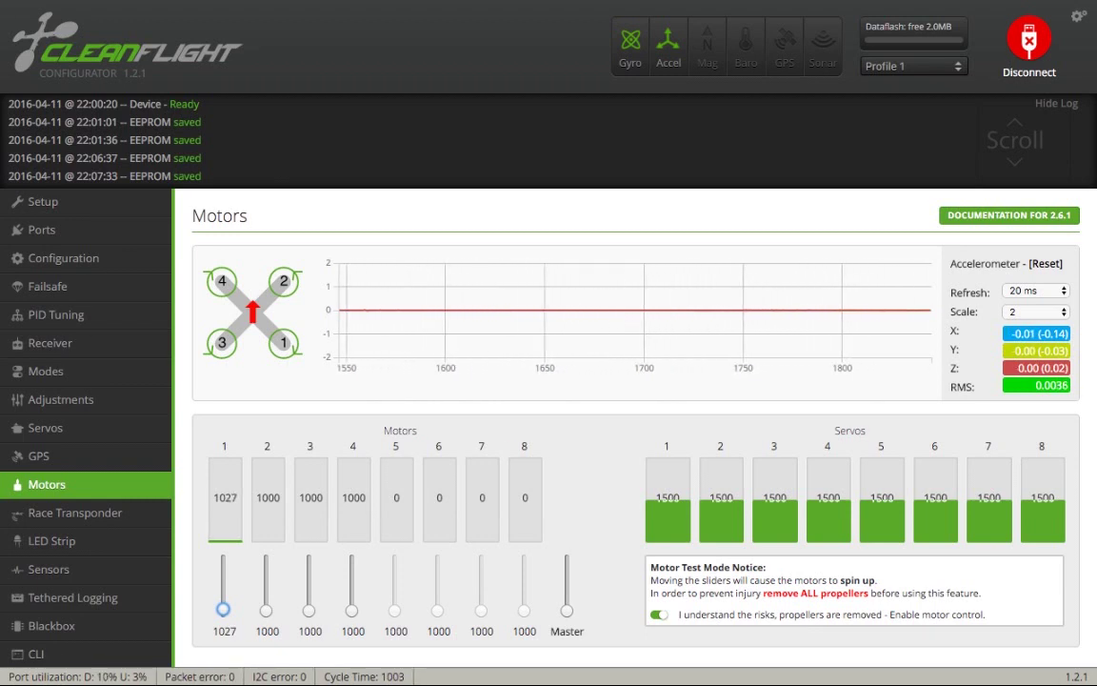
drag(223, 609, 224, 622)
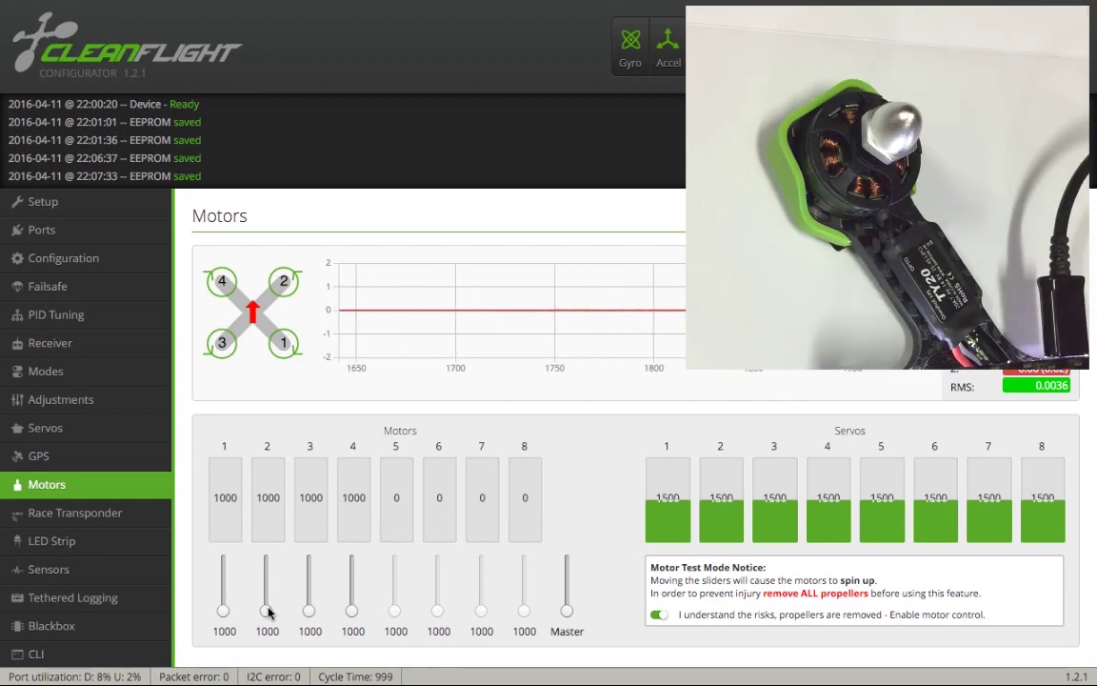
Test motor 2 by raising it gradually to 1047 and returning it to 1000.
key(Up)
key(Up)
key(Up)
key(Up)
key(Up)
key(Up)
key(Up)
key(Up)
key(Up)
key(Up)
key(Up)
key(Up)
key(Up)
key(Up)
key(Up)
key(Up)
key(Up)
key(Up)
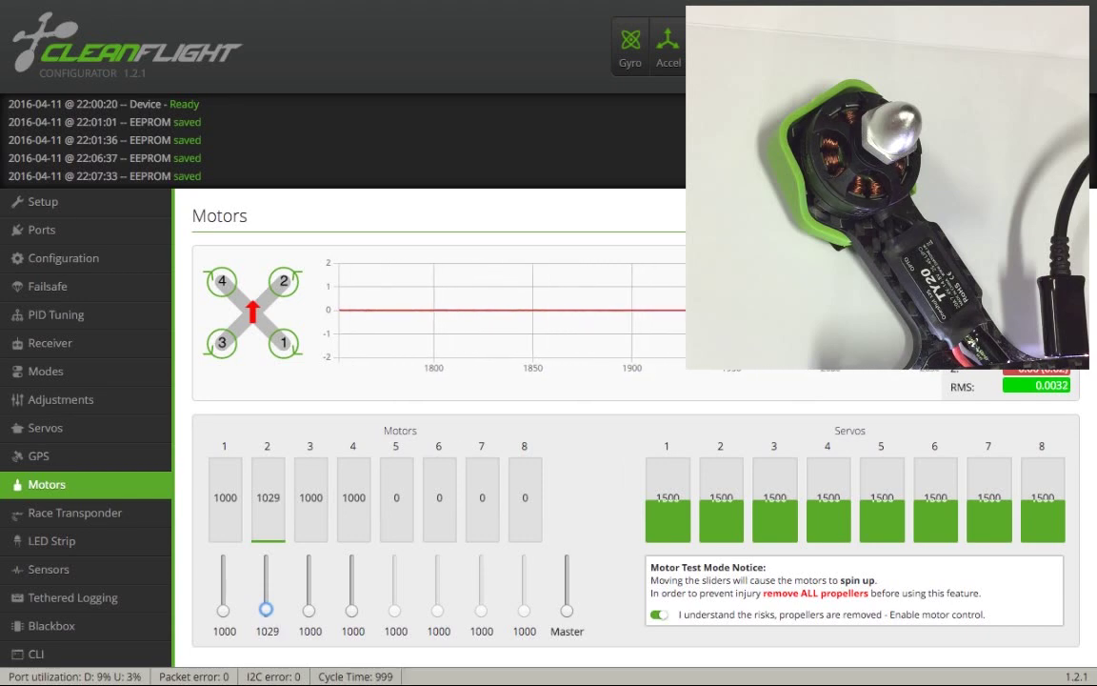
key(Up)
key(Up)
key(Up)
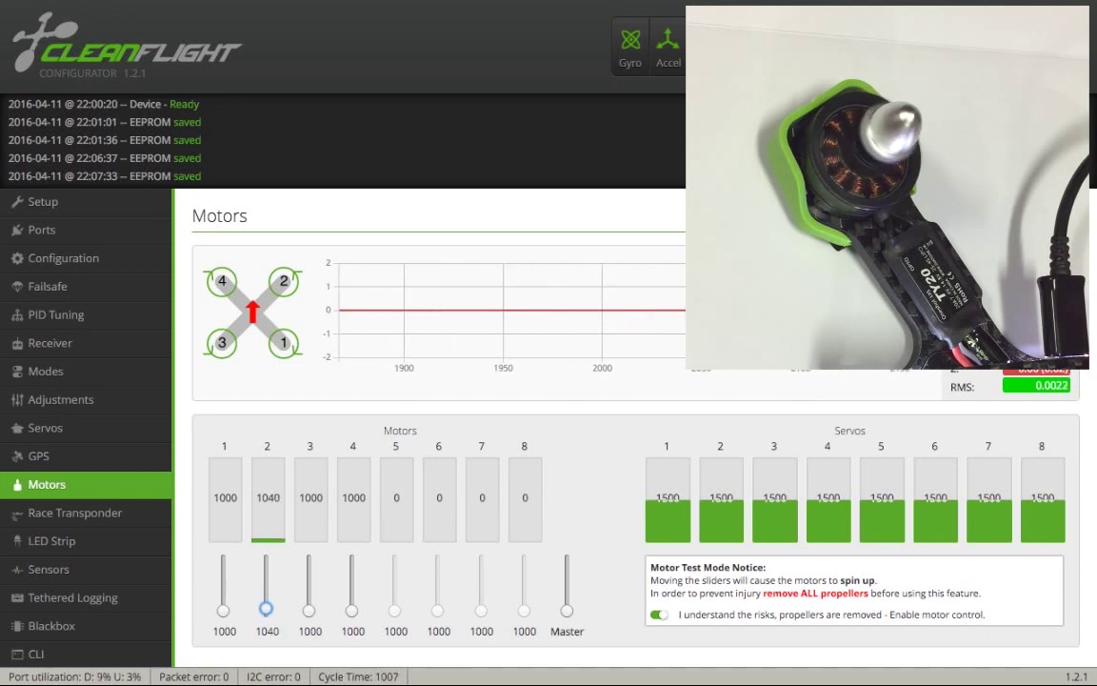
key(Up)
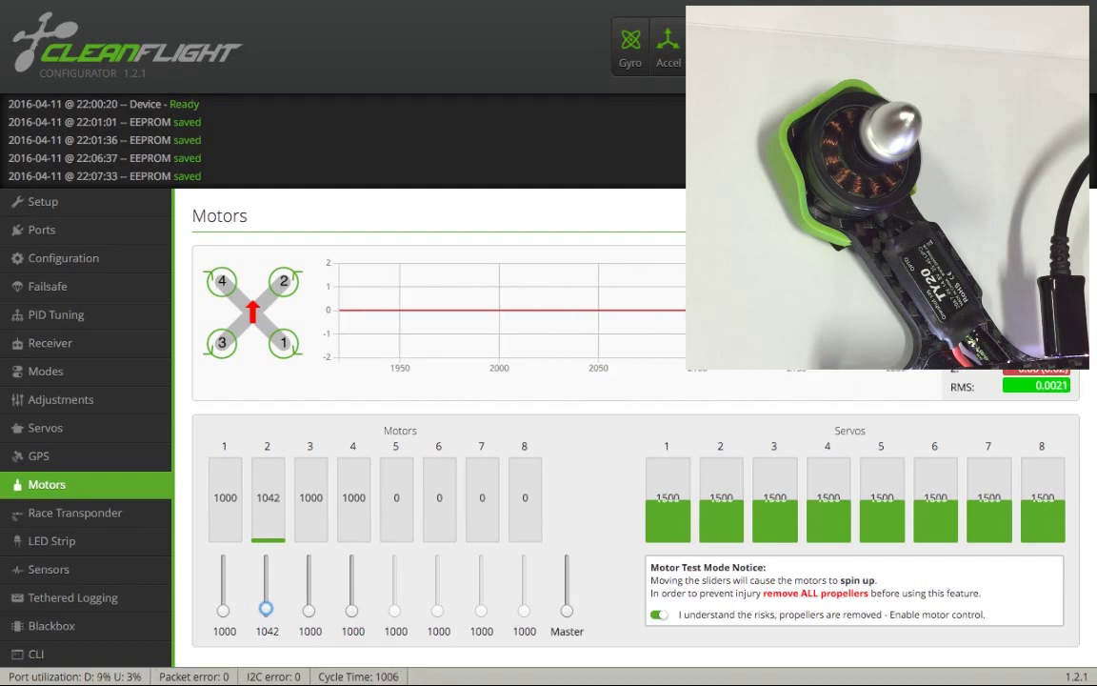
key(Up)
key(Up)
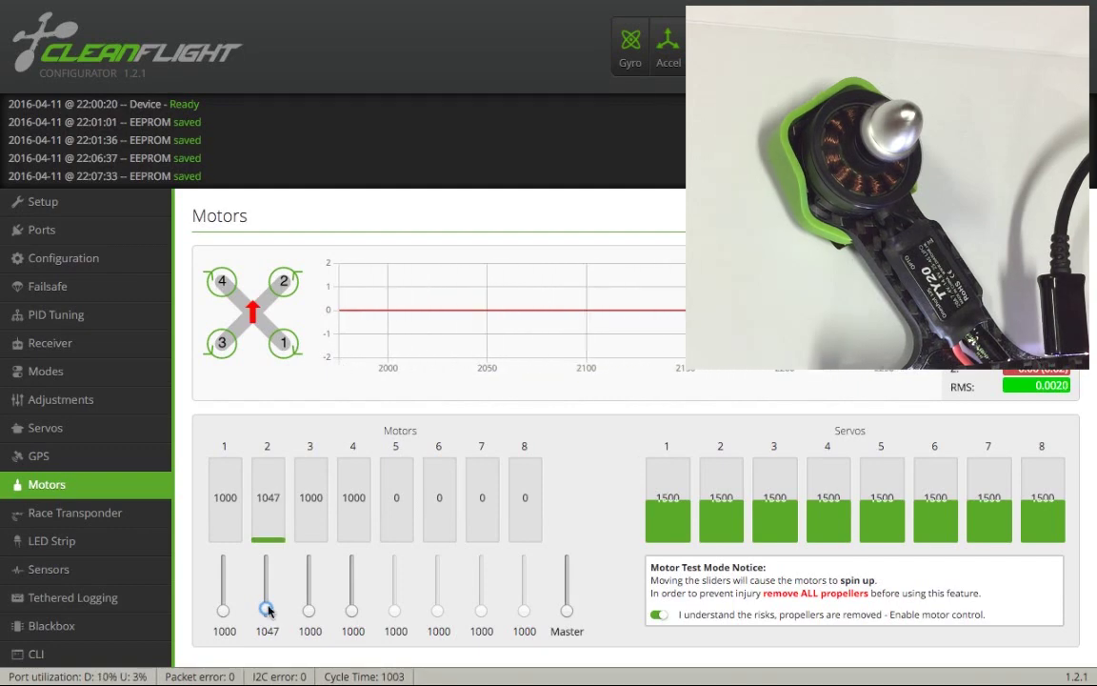
drag(265, 609, 267, 624)
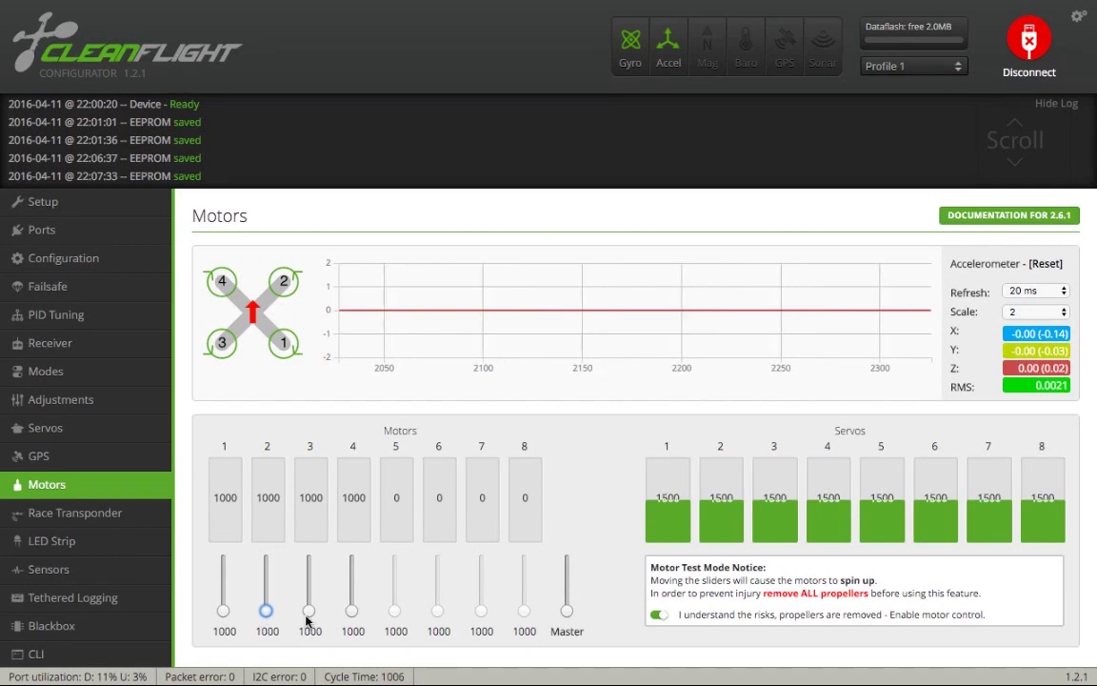
Test motor 3 by raising it gradually to about 1037 and returning it to 1000.
key(Tab)
key(Up)
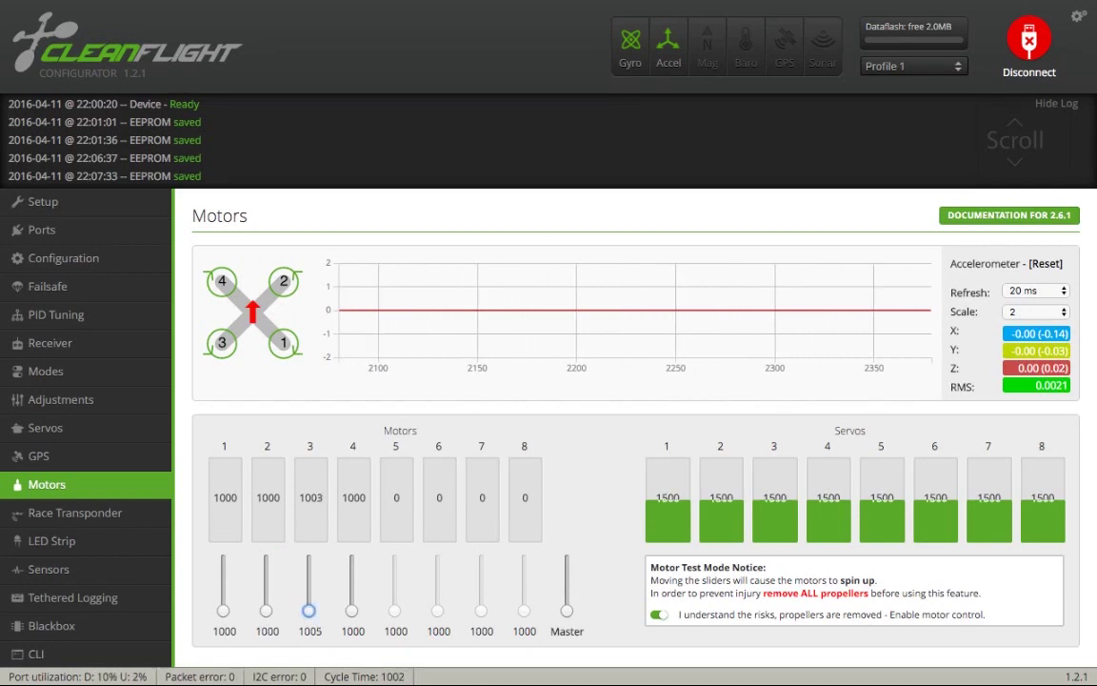
key(Up)
key(Up)
key(Up)
key(Up)
key(Up)
key(Up)
key(Up)
key(Up)
key(Up)
key(Up)
key(Up)
key(Up)
key(Up)
key(Up)
key(Up)
key(Up)
key(Up)
key(Up)
key(Up)
key(Up)
key(Up)
key(Up)
key(Up)
key(Up)
key(Up)
key(Up)
key(Up)
key(Up)
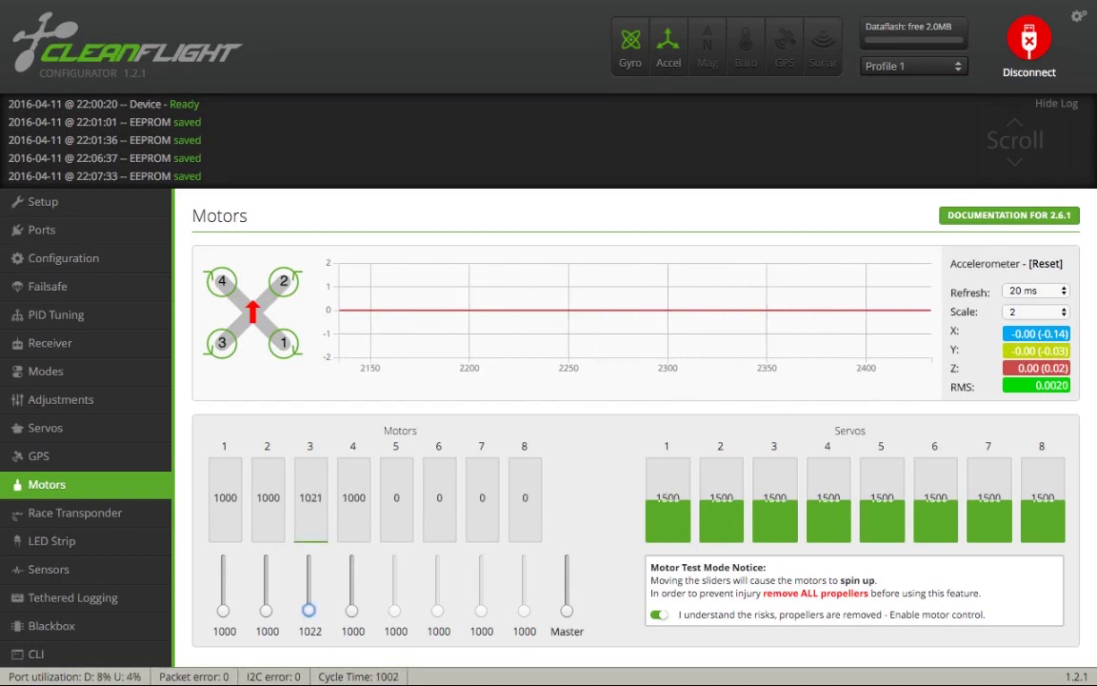
key(Up)
key(Up)
key(Up)
key(Up)
key(Up)
key(Up)
key(Up)
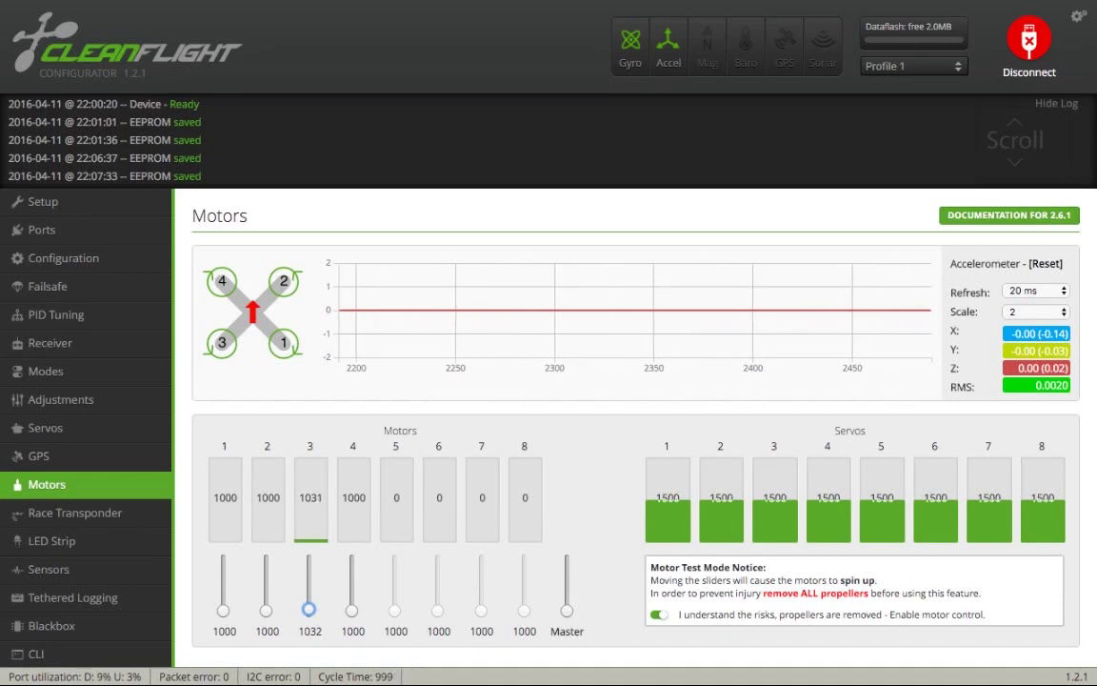
key(Up)
key(Up)
key(Up)
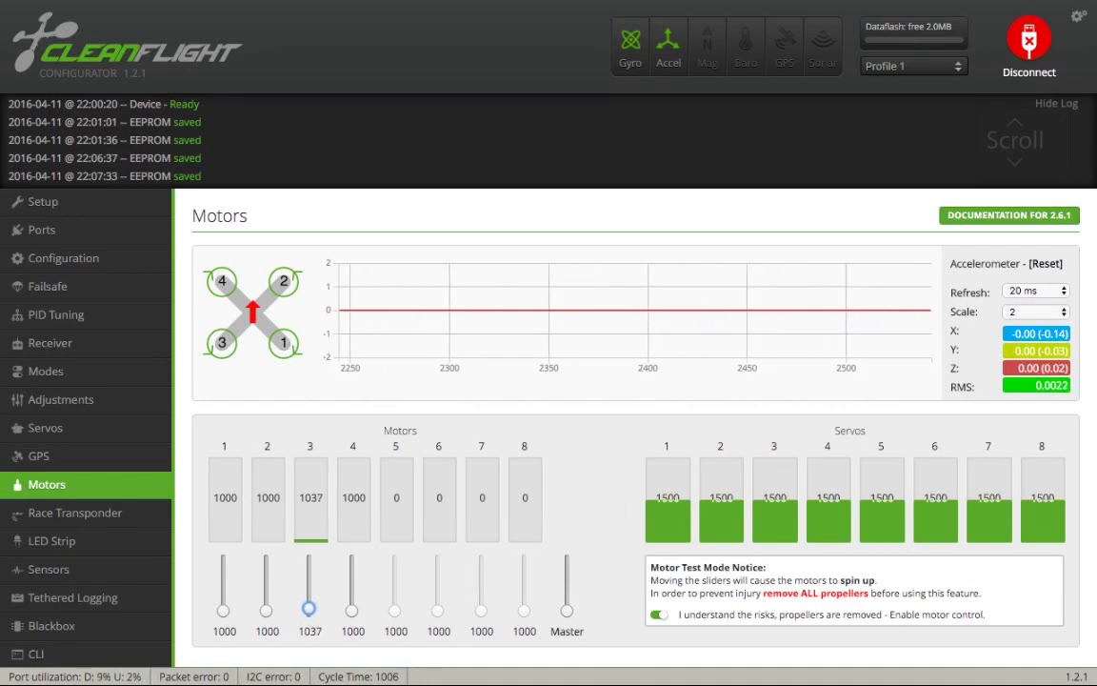
click(309, 616)
Test motor 4 by raising it gradually to about 1035 and returning it to 1000.
click(352, 611)
key(Up)
key(Up)
key(Up)
key(Up)
key(Up)
key(Up)
key(Up)
key(Up)
key(Up)
key(Up)
key(Up)
key(Up)
key(Up)
key(Up)
key(Up)
key(Up)
key(Up)
key(Up)
key(Up)
key(Up)
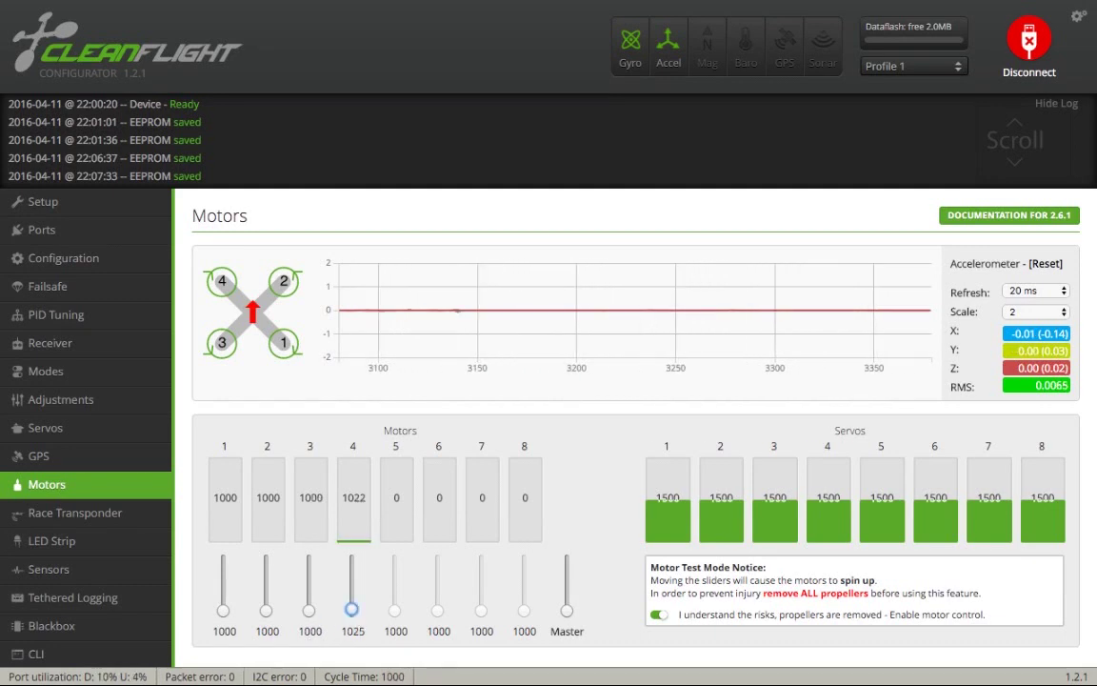
key(Up)
key(Up)
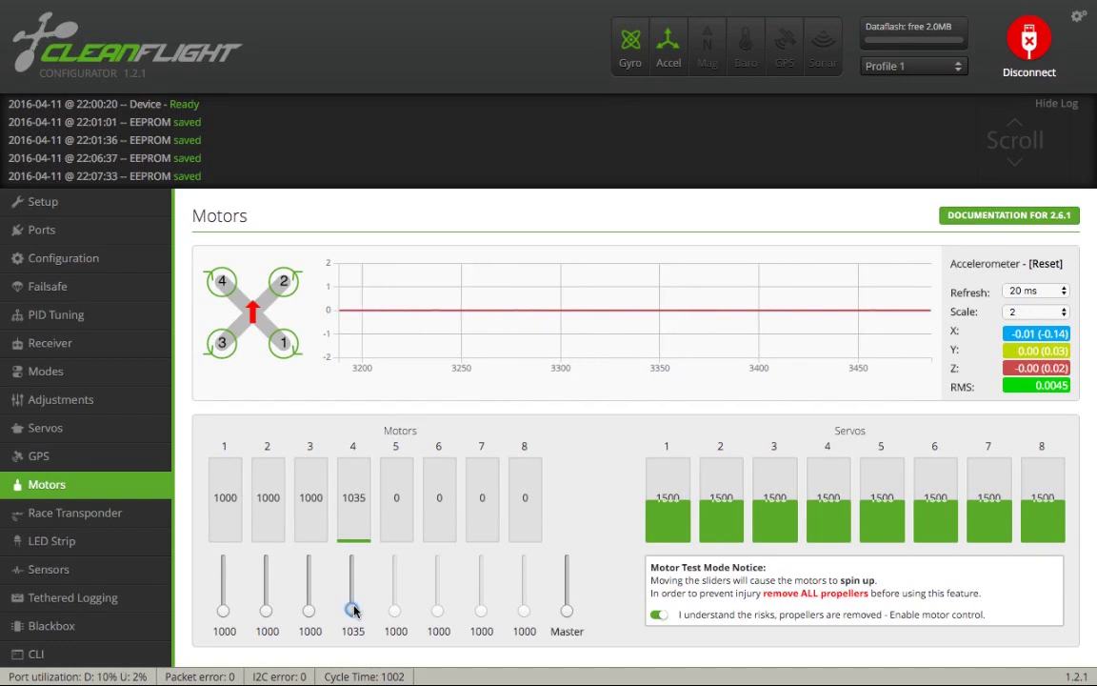
drag(354, 609, 352, 642)
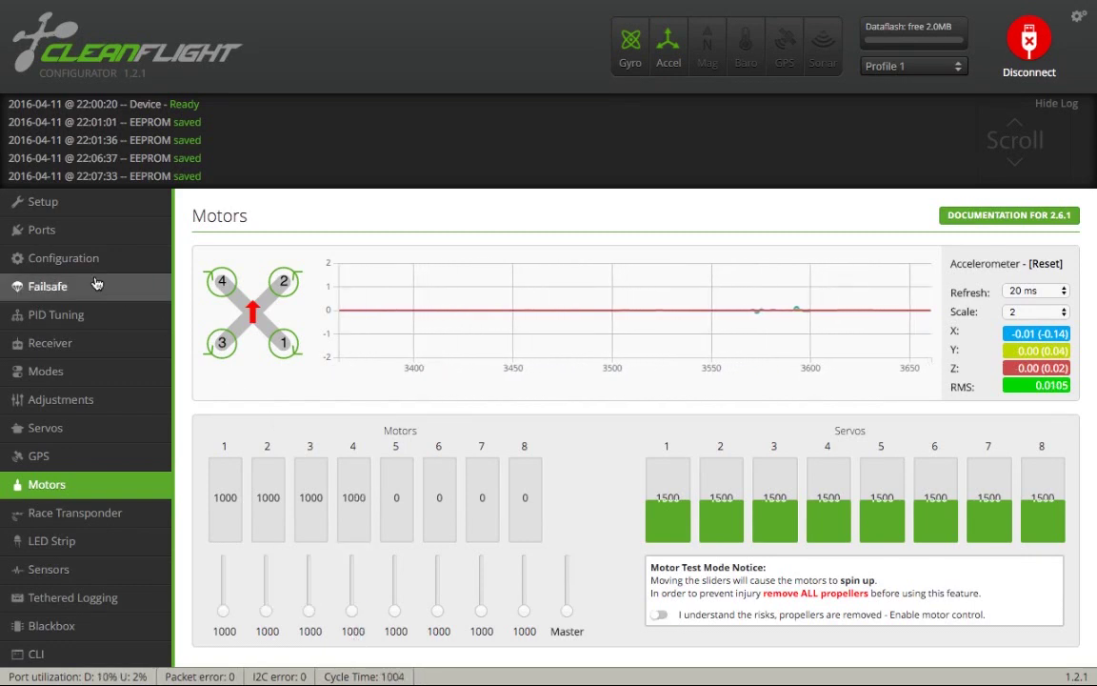
Set Minimum Command to 980 in the ESC/Motor Features configuration and save with a reboot.
click(77, 253)
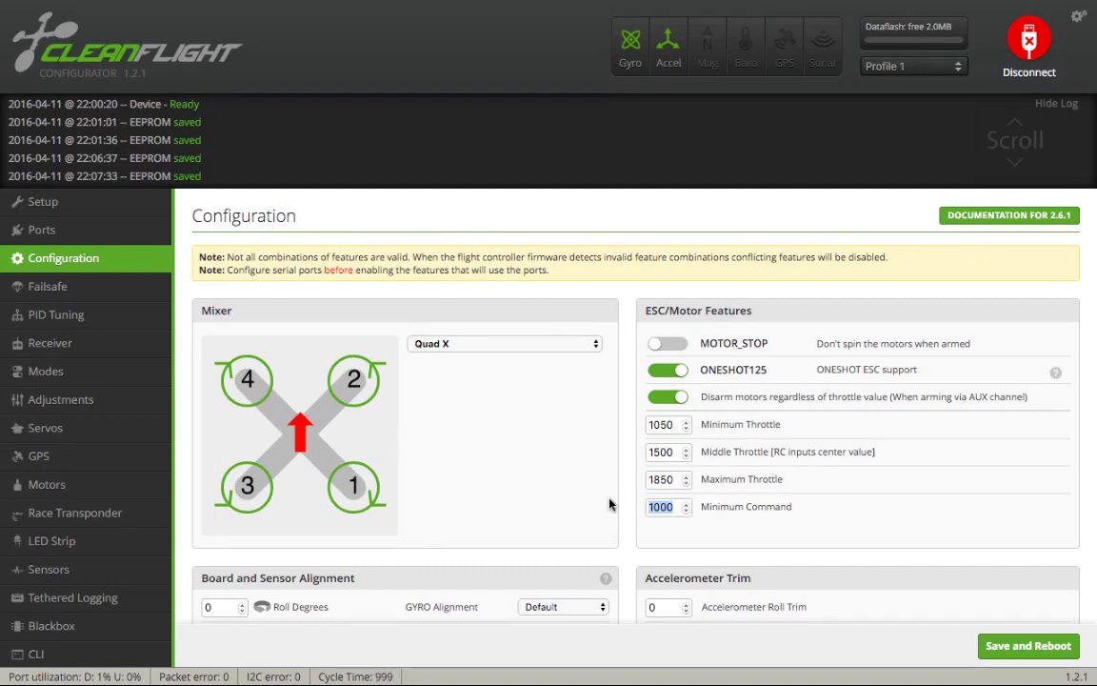
text(980)
click(1028, 647)
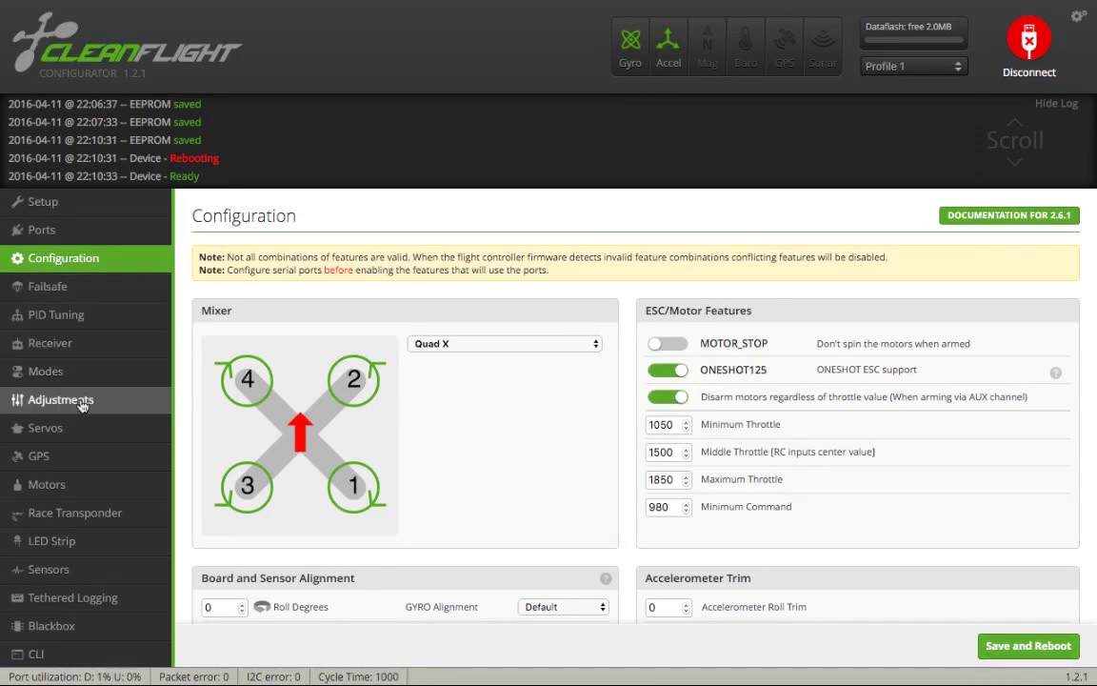
Enable motor control for another motor test, keep Master at its 980 minimum and disable motor control again.
click(76, 486)
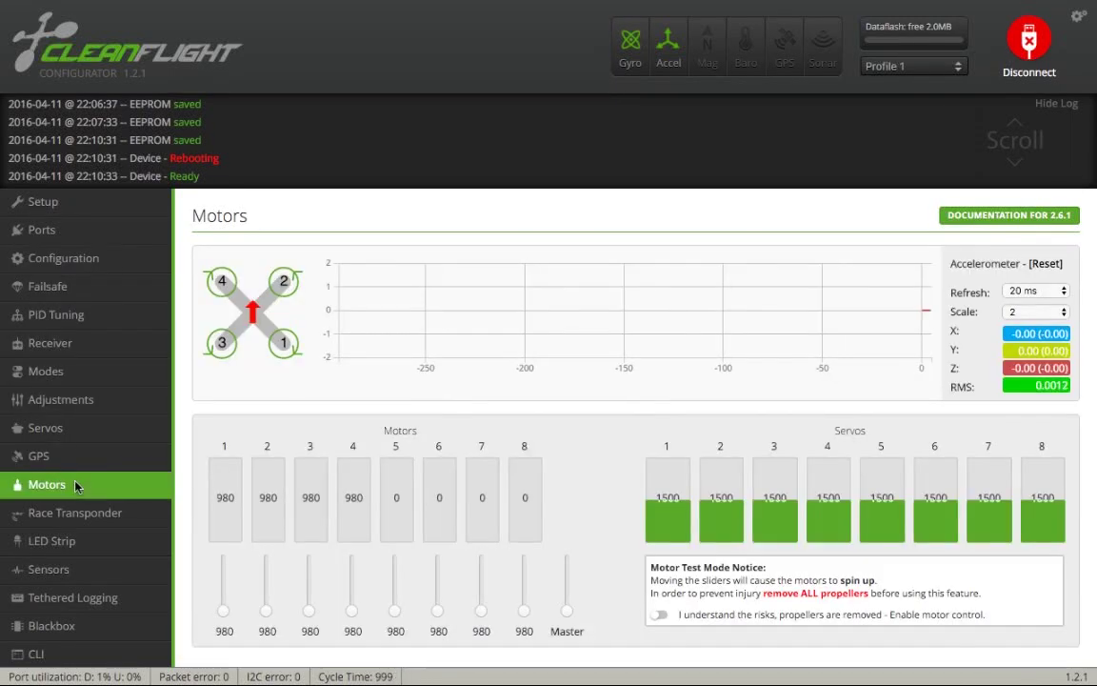
click(659, 616)
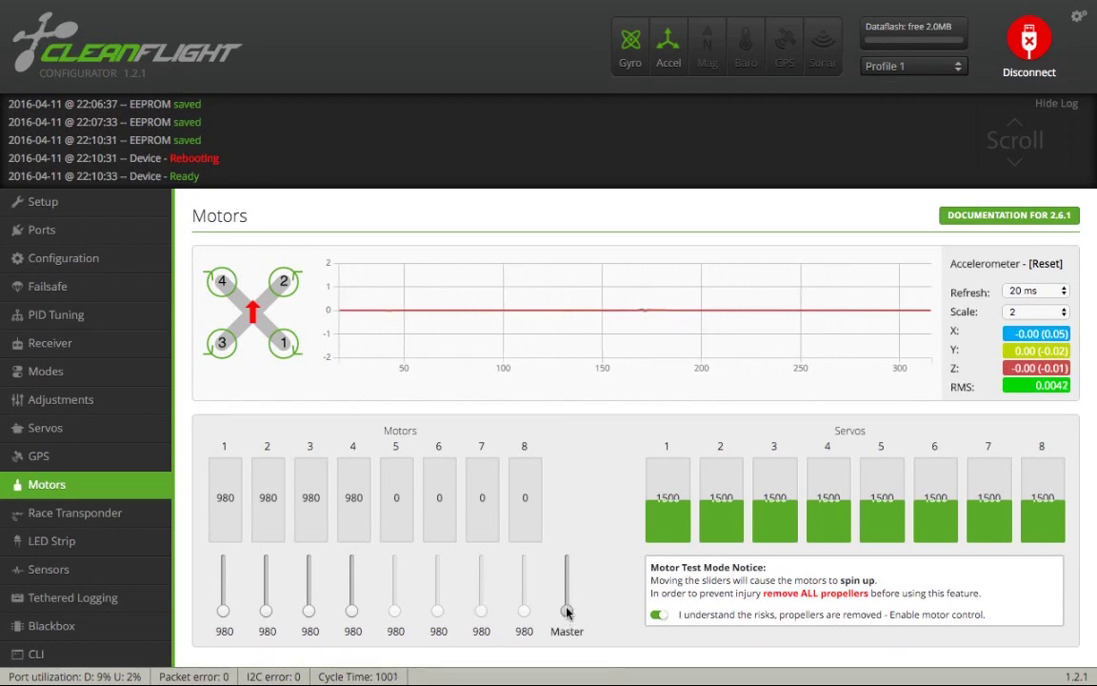
drag(567, 612, 566, 641)
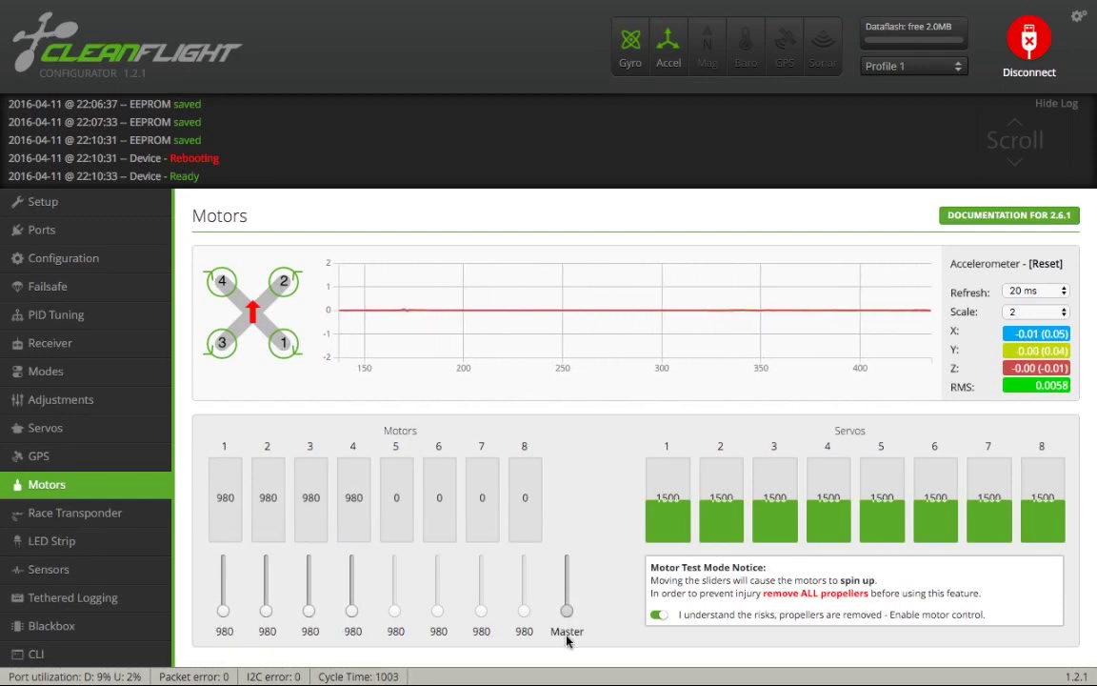
click(658, 616)
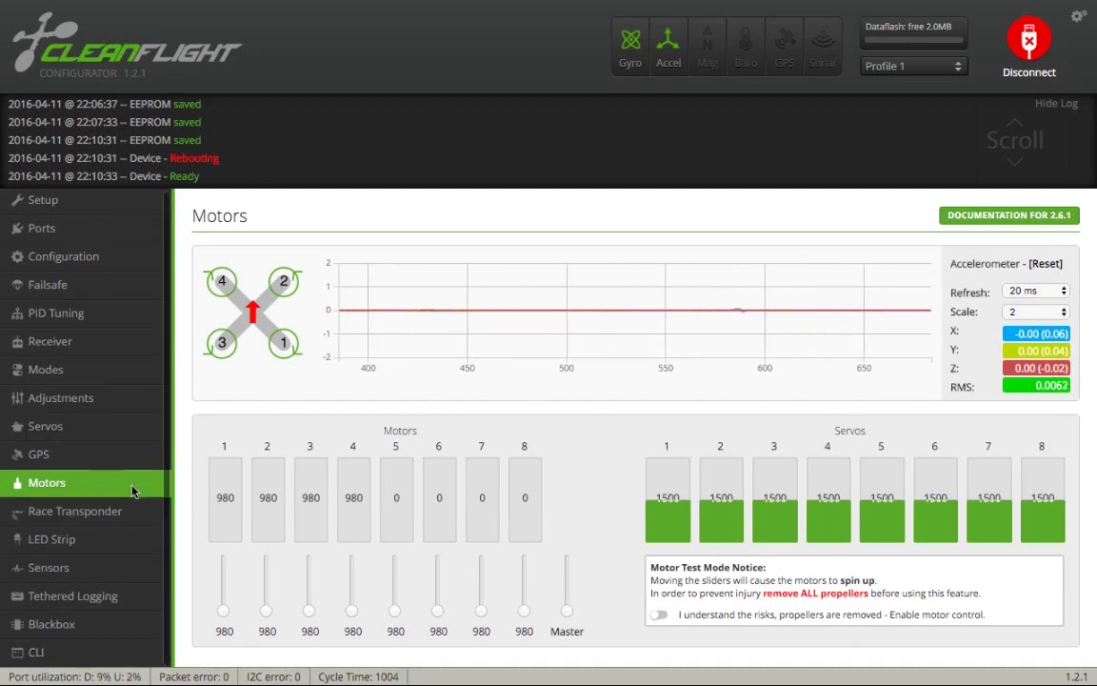
Set the Blackbox logging device to On-board dataflash chip and look through the logging rate options without choosing one.
click(95, 625)
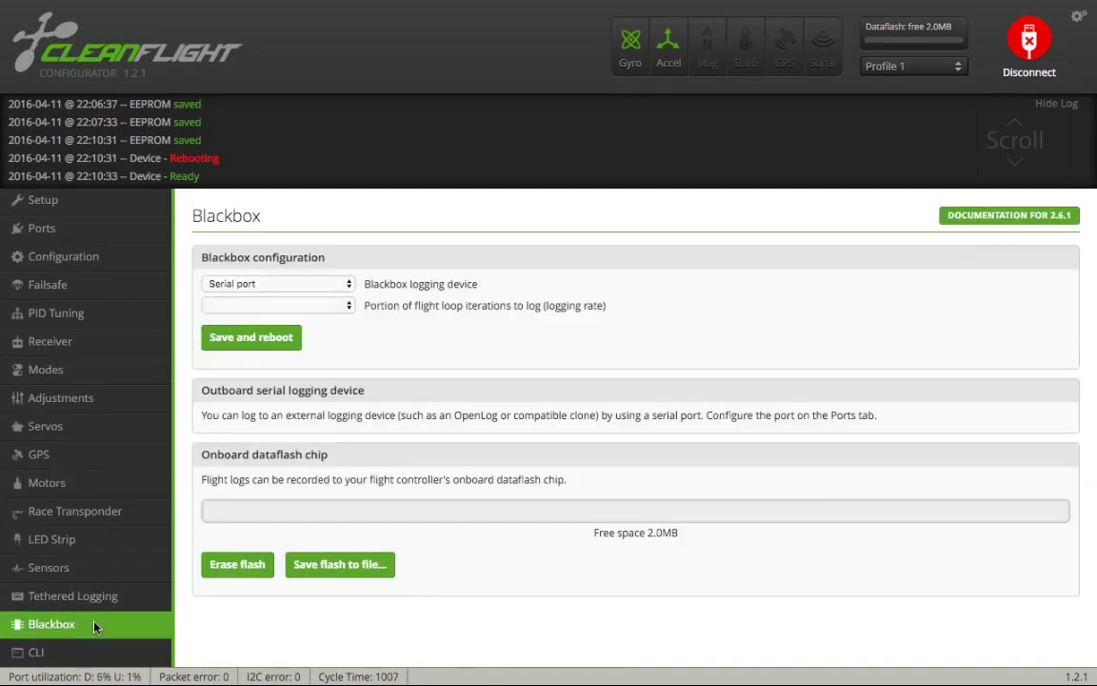
click(285, 284)
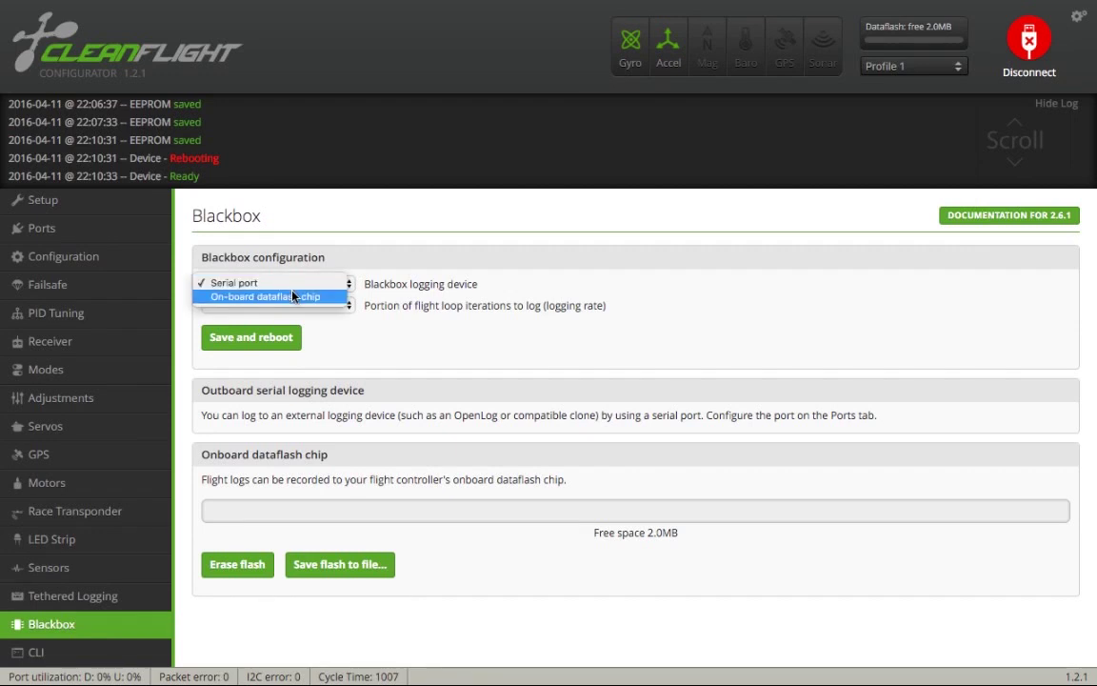
click(293, 296)
click(295, 306)
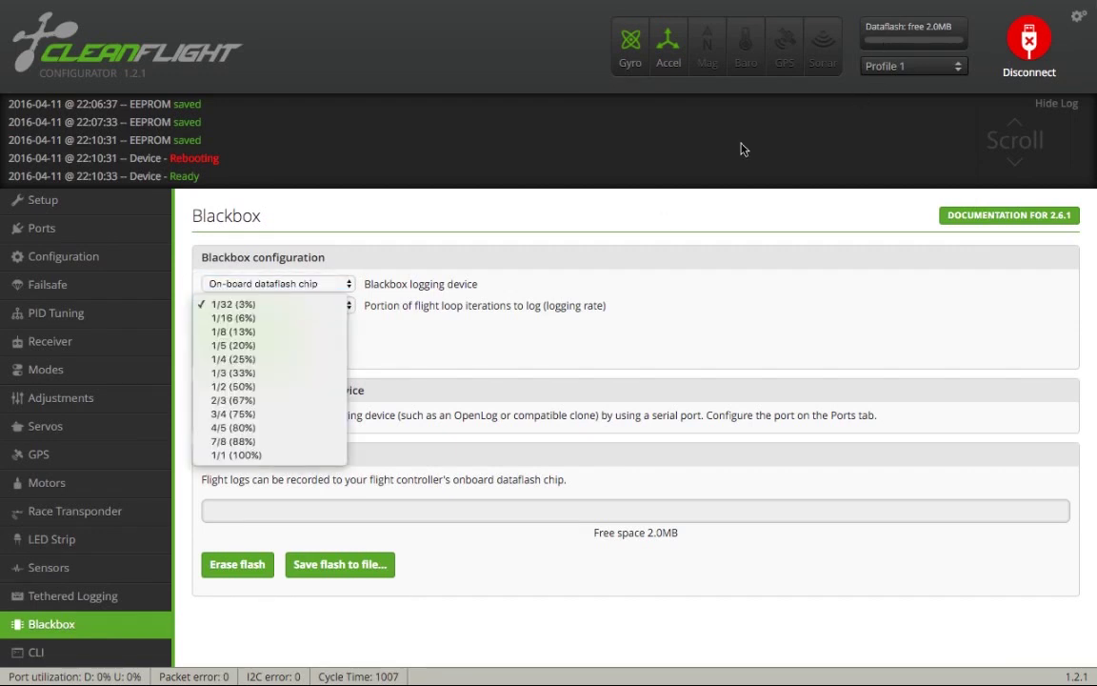
click(270, 359)
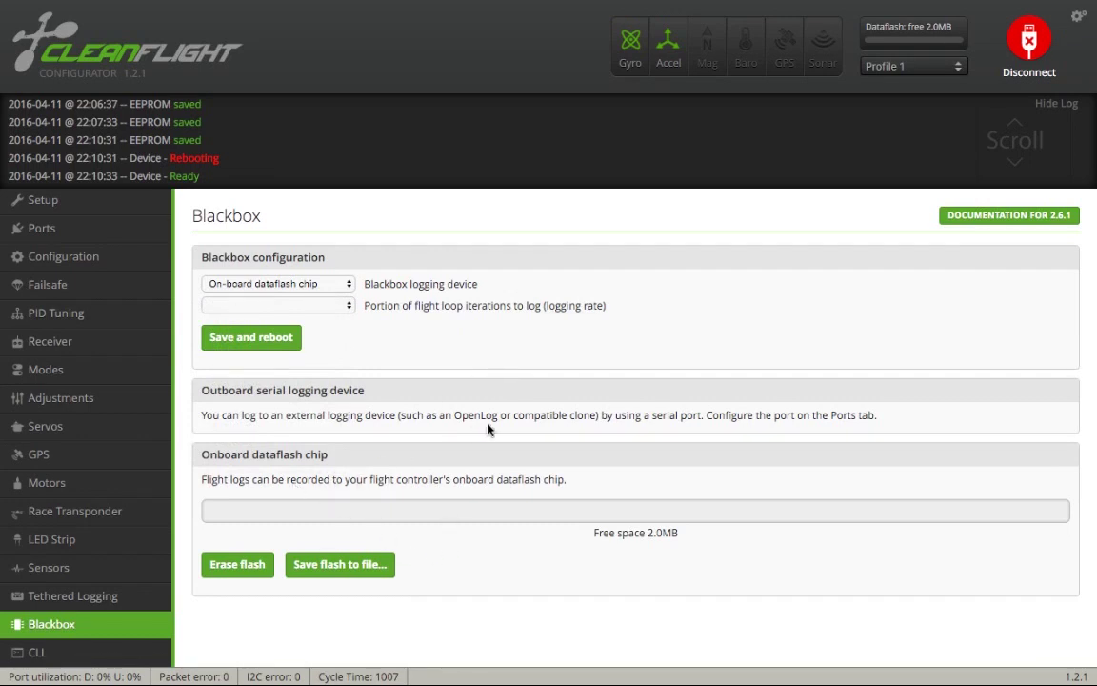
scroll(43, 409, up, 1)
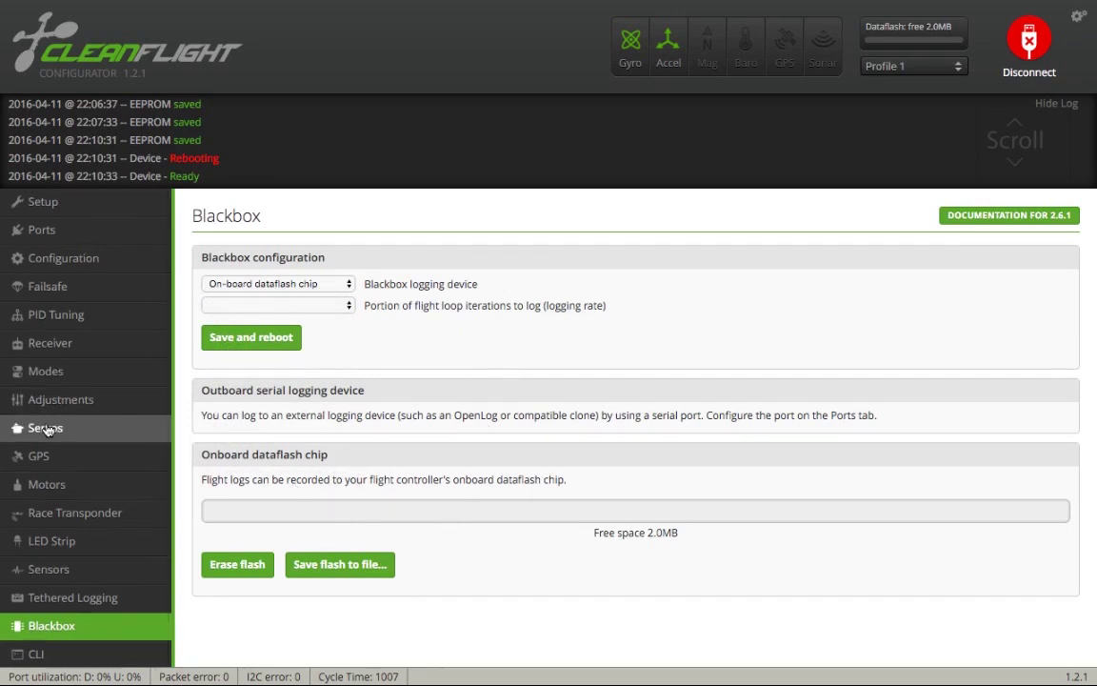